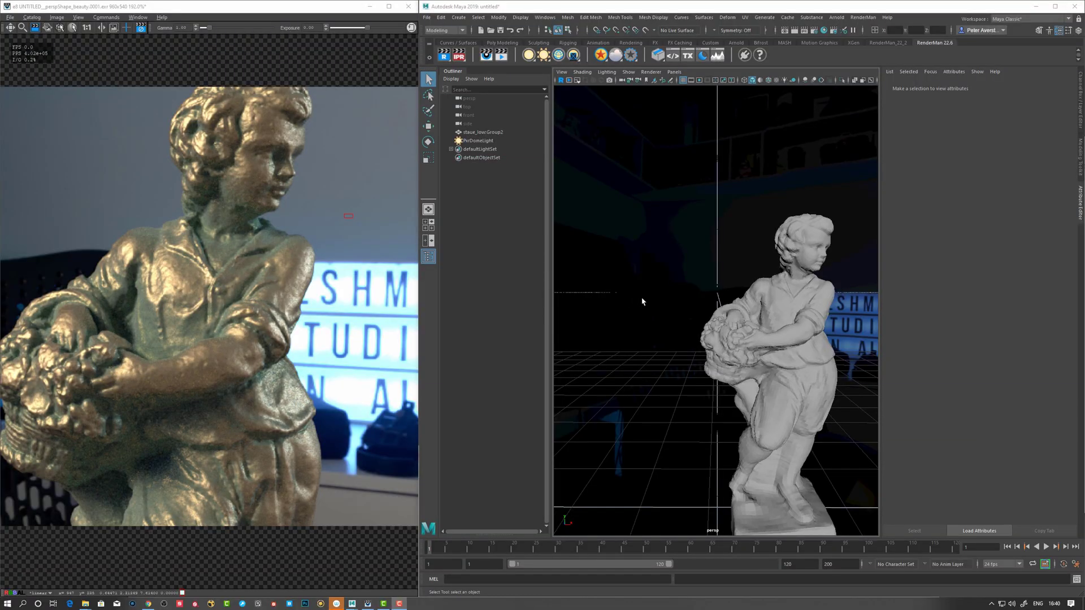
alt+drag(647, 302, 605, 254)
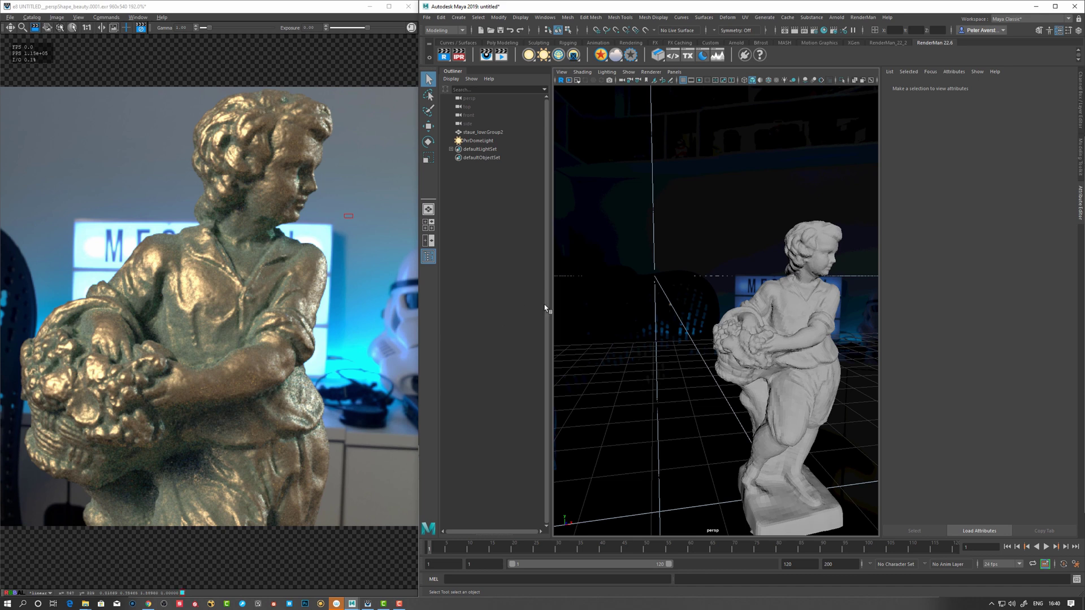
alt+drag(730, 327, 711, 324)
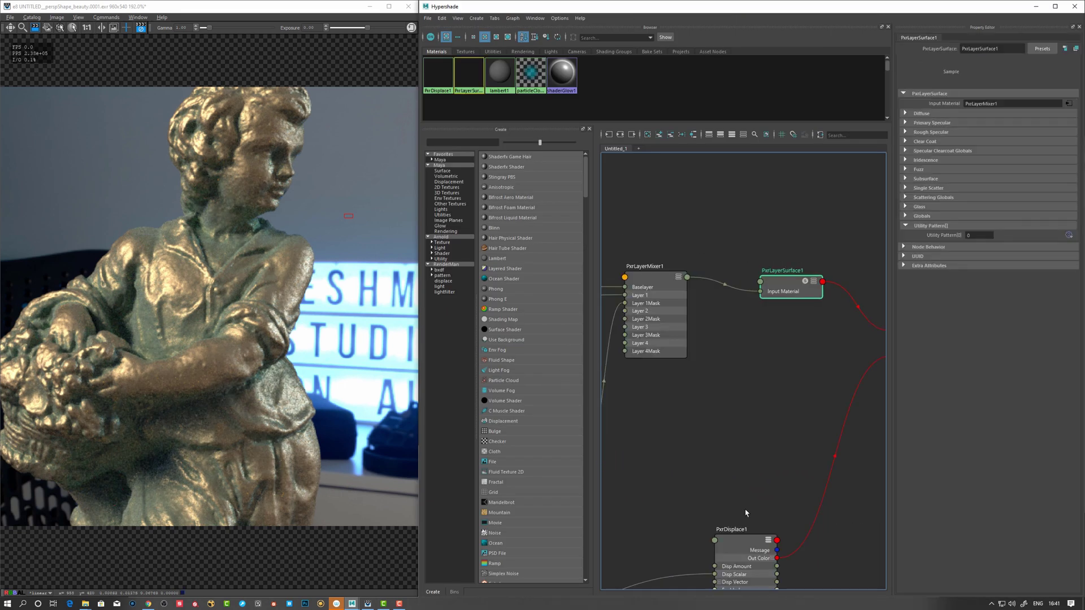
Step: Remove the connection from PxrClamp1 to the Layer 1Mask input of PxrLayerMixer1
mouse_move(749, 552)
alt+middle_down()
mouse_move(798, 394)
mouse_move(745, 562)
alt+middle_up()
alt+middle_drag(727, 407, 757, 393)
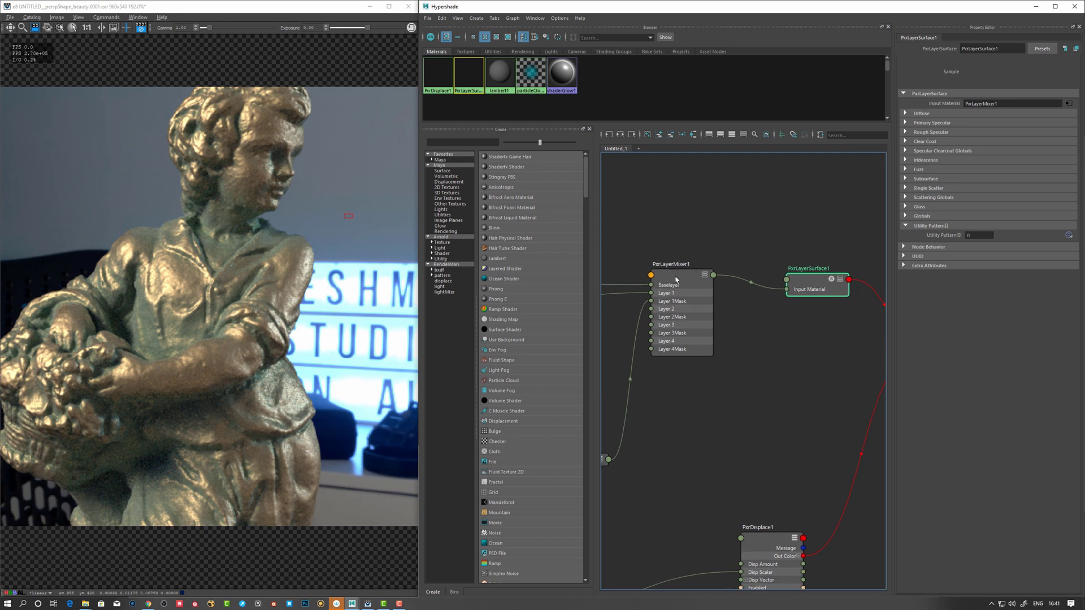
click(684, 281)
alt+middle_drag(674, 224, 822, 223)
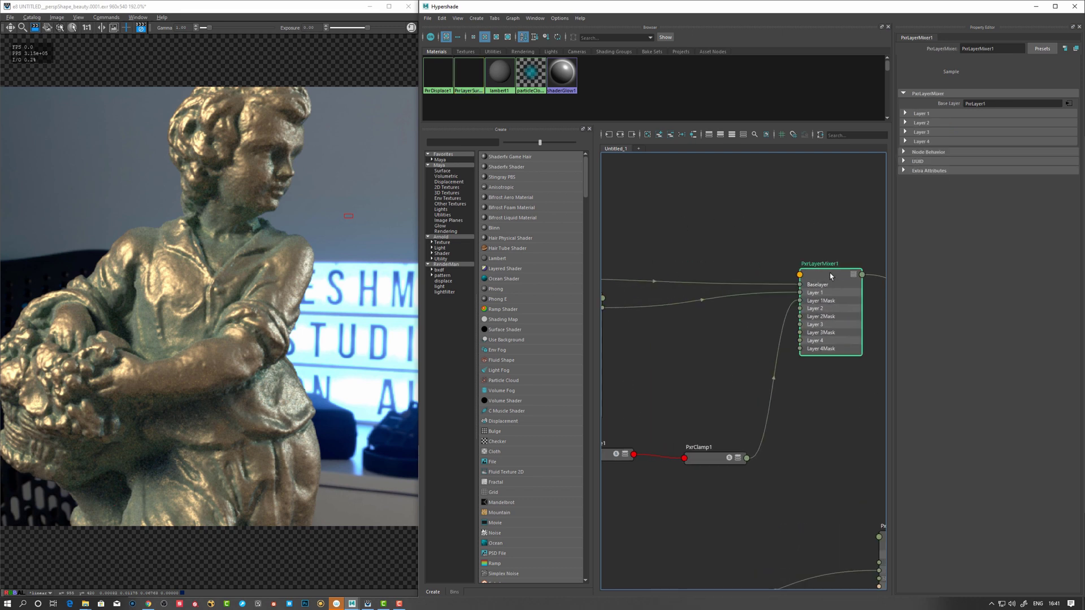
drag(831, 277, 834, 277)
click(797, 305)
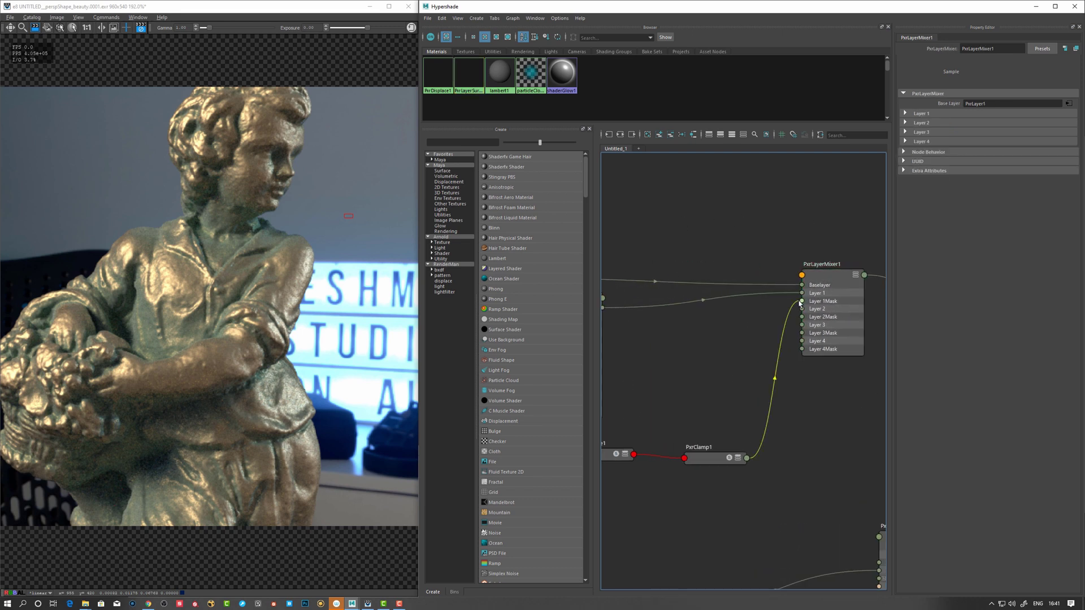
key(Delete)
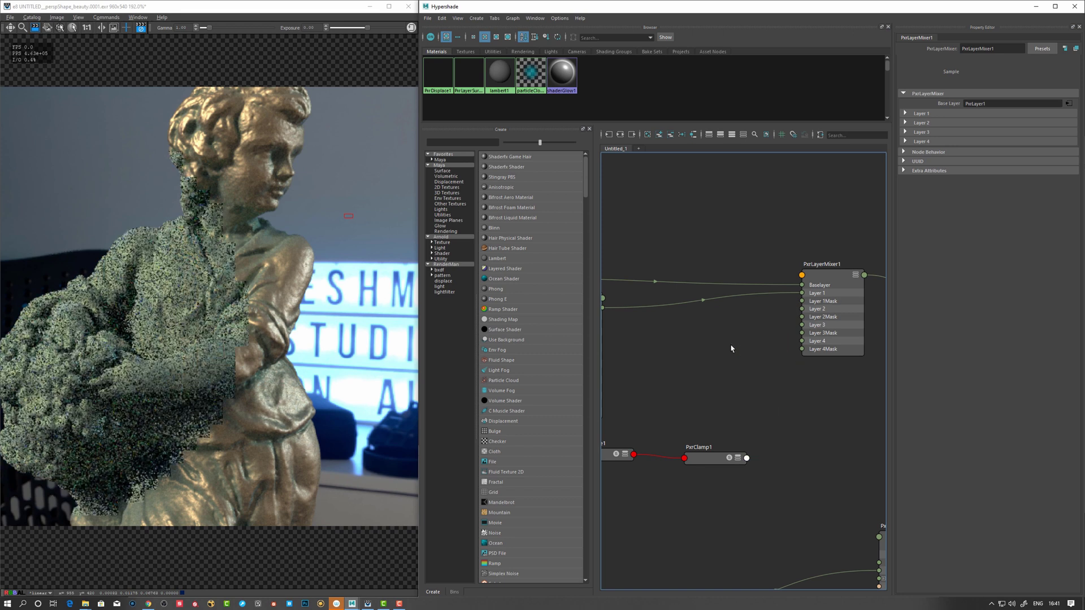
Step: Disable Layer 1 of PxrLayerMixer1 to preview the base layer alone and enable it again
click(819, 310)
click(904, 114)
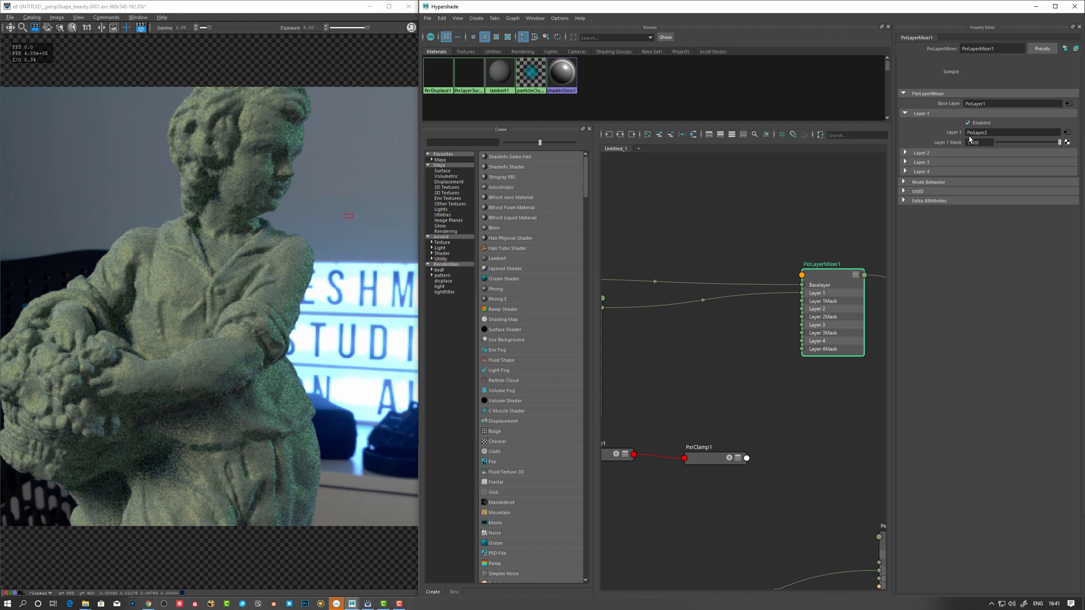
click(968, 123)
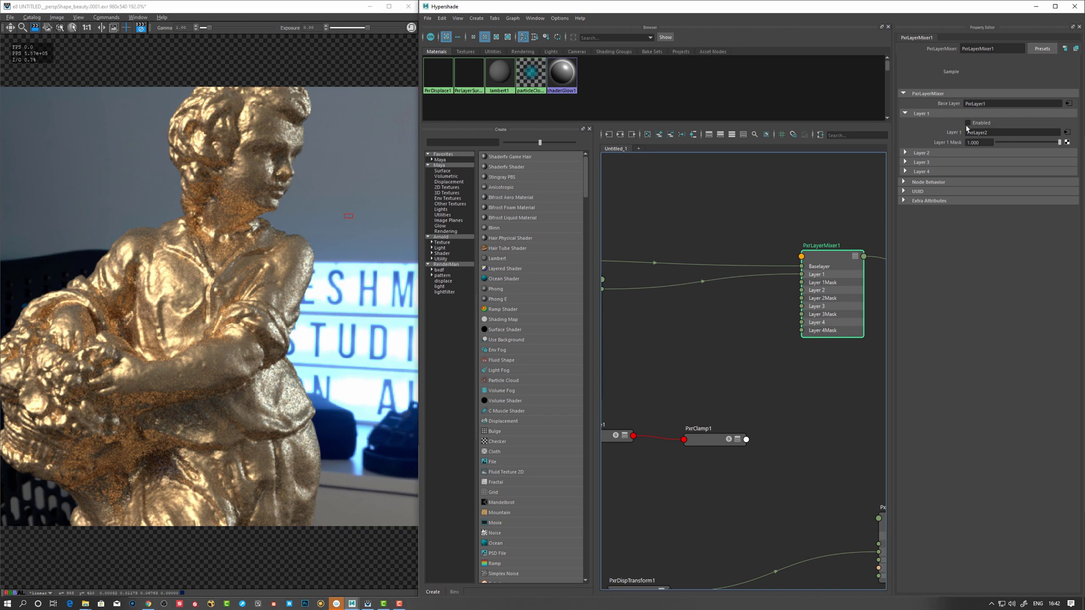
click(969, 124)
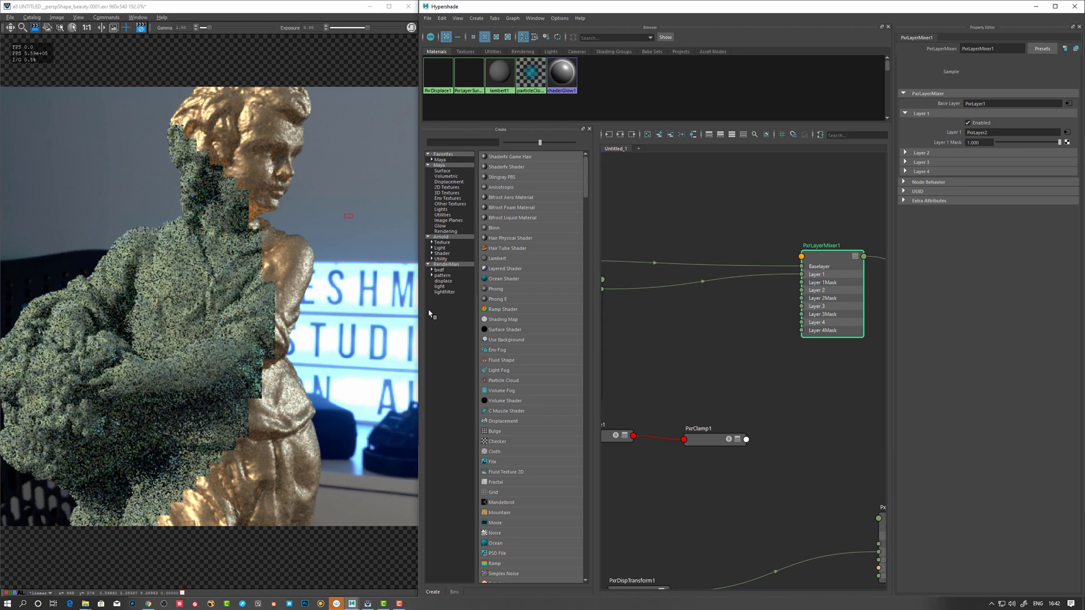
Step: Reconnect Result R of PxrClamp1 to the Layer 1Mask input of PxrLayerMixer1
click(703, 438)
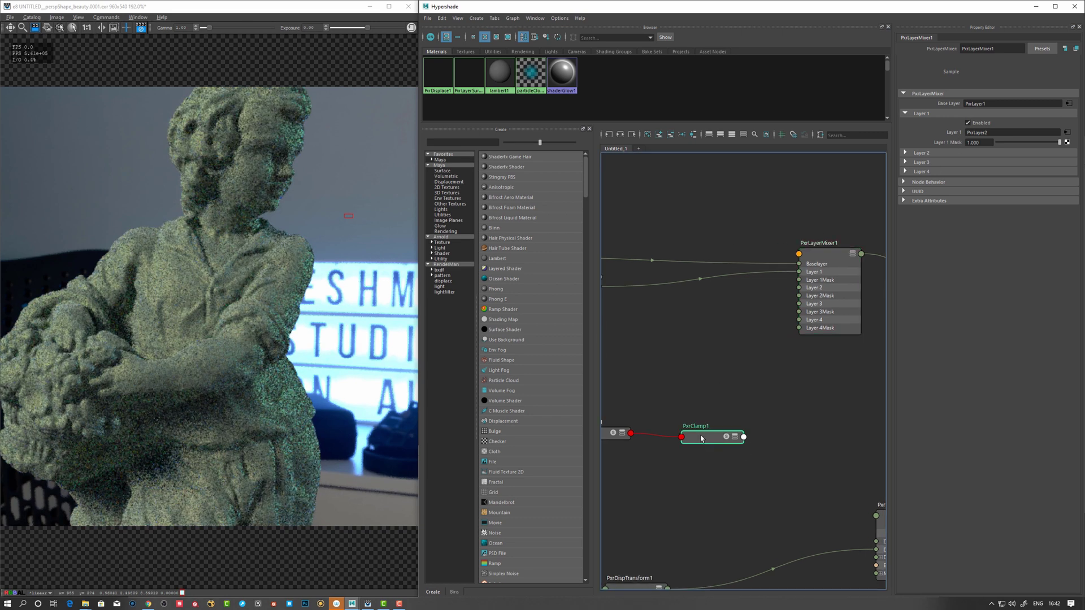
key(3)
drag(729, 437, 806, 281)
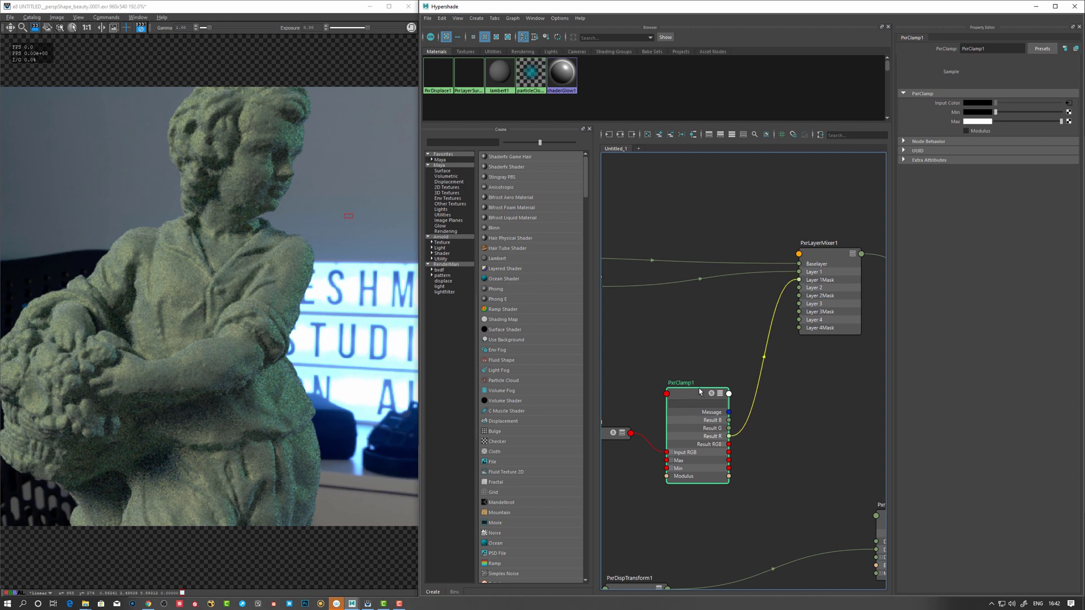
drag(693, 396, 699, 391)
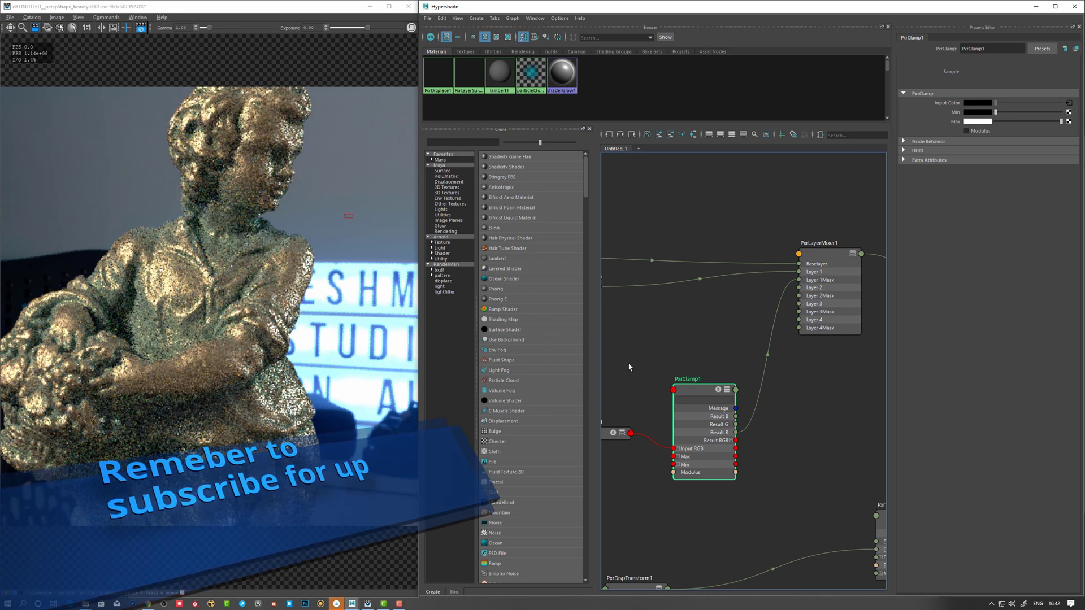
Step: Locate the PxrCurvature node among the RenderMan pattern nodes by searching for "pxrcu"
alt+middle_drag(629, 367, 859, 311)
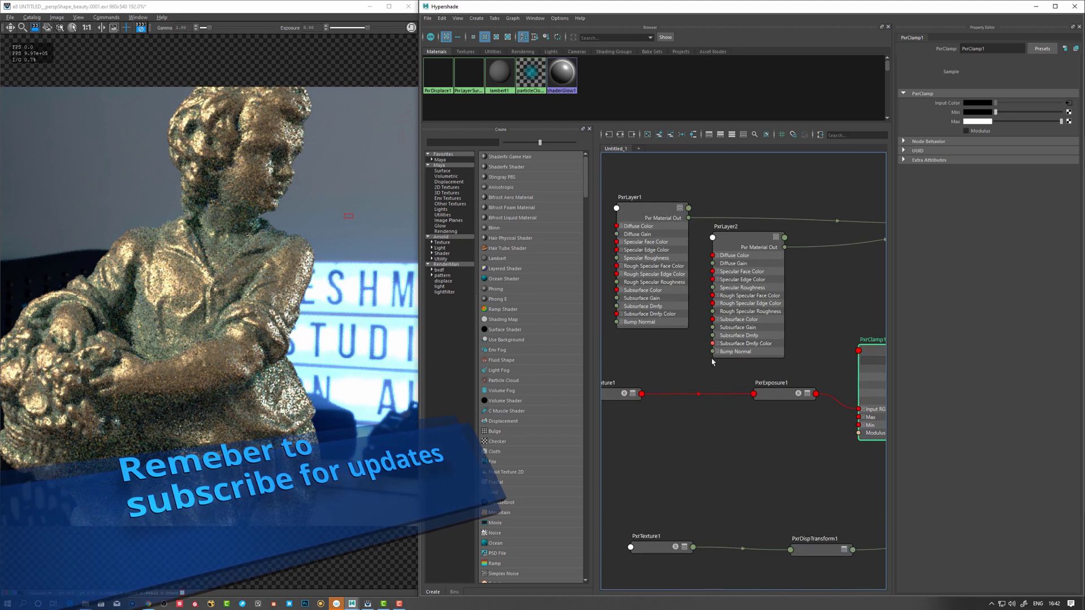
click(446, 276)
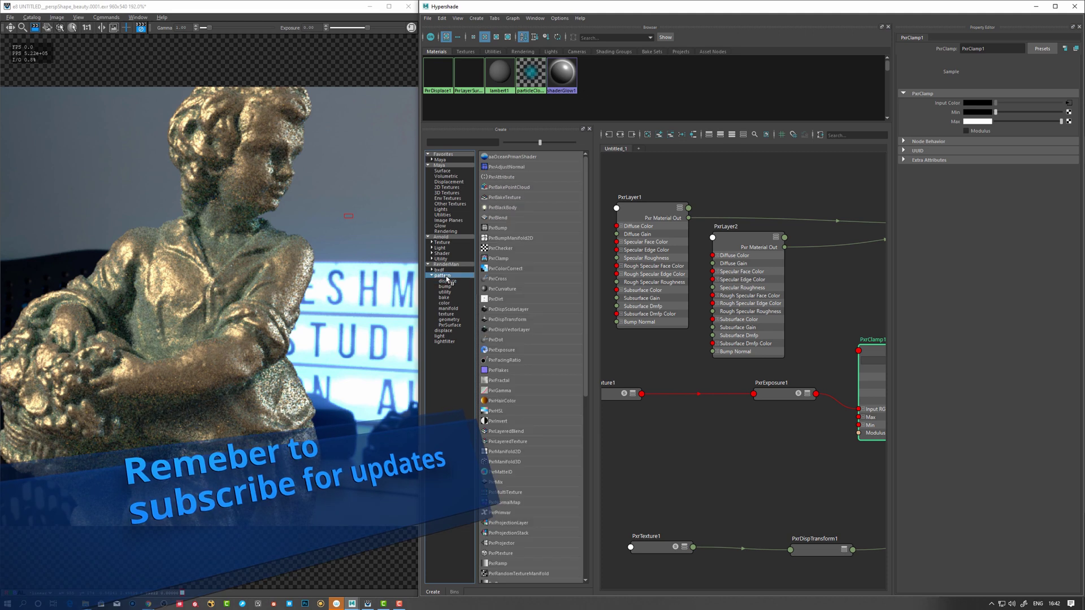
click(462, 143)
text(pxrcu)
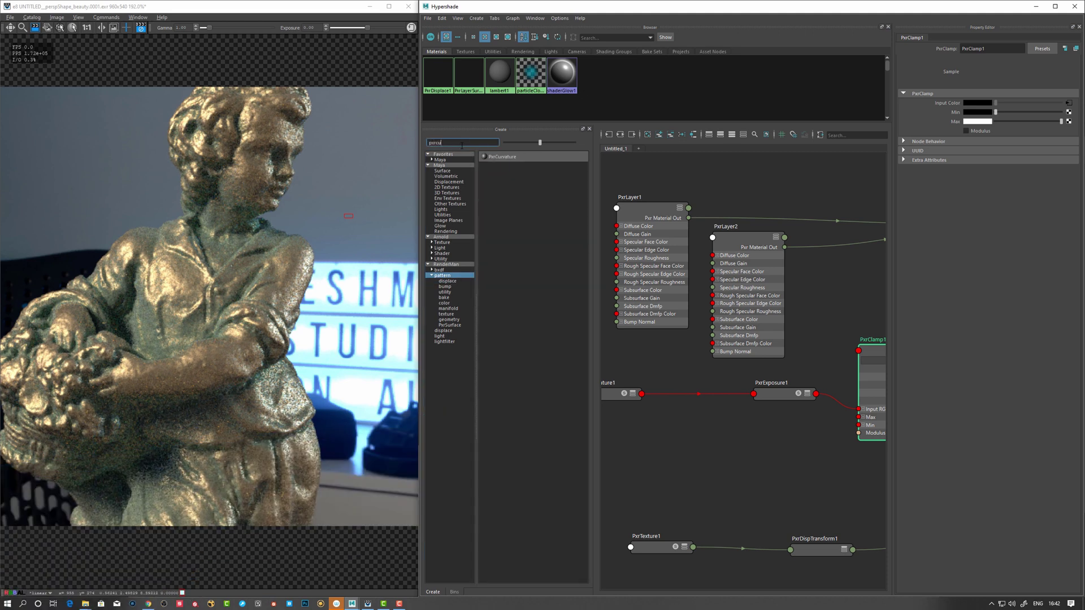
drag(487, 157, 584, 279)
click(665, 433)
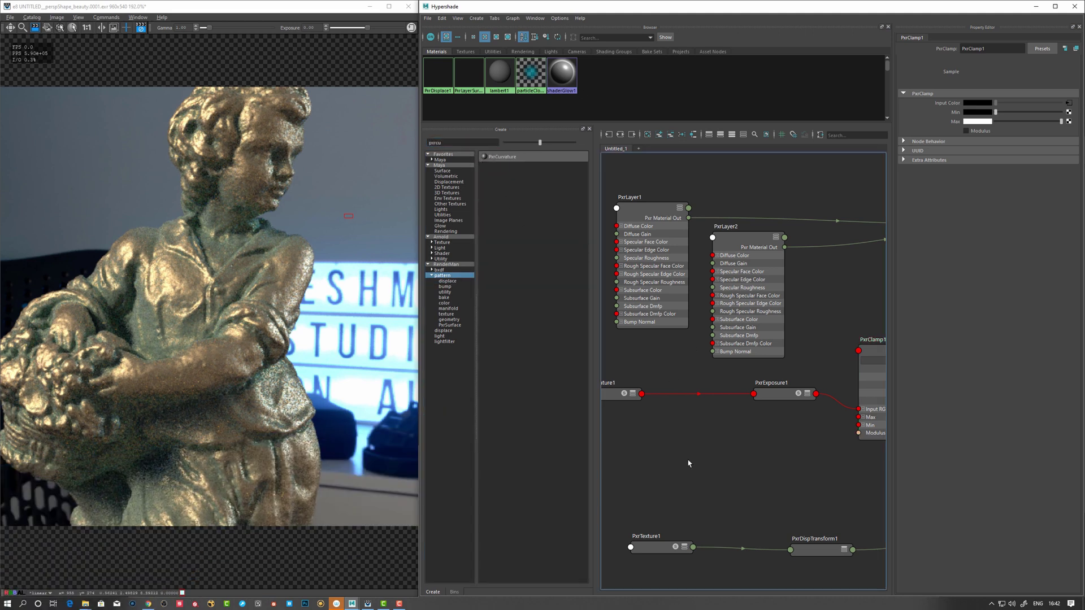
Step: Select the existing PxrCurvature1 node and solo it to view its output in the render
alt+middle_drag(688, 462, 832, 462)
drag(744, 398, 737, 398)
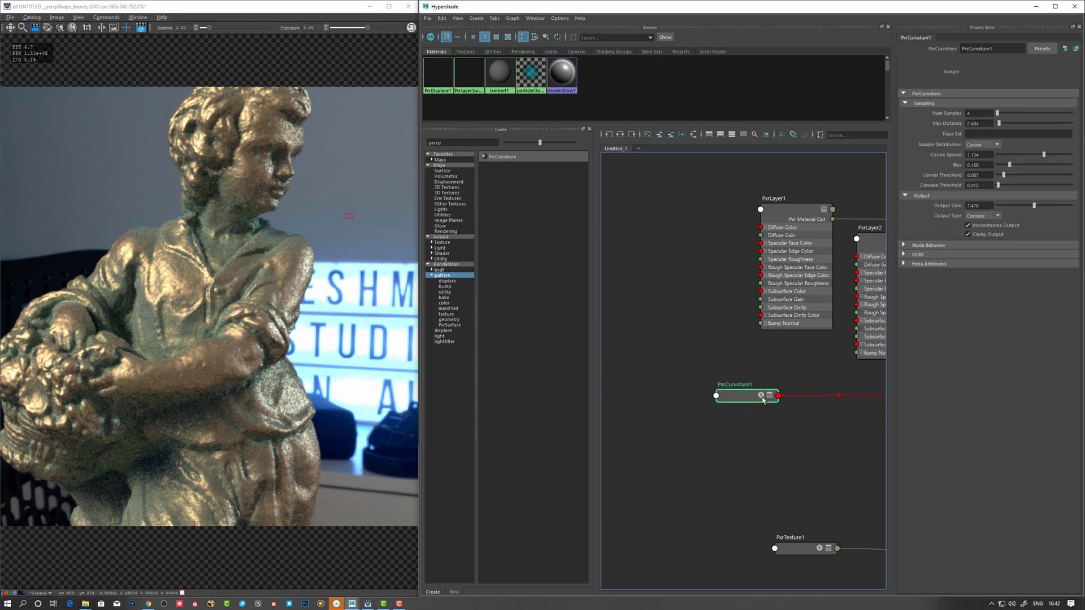
Step: Create a second PxrCurvature node in the graph and place it just below PxrCurvature1
key(Tab)
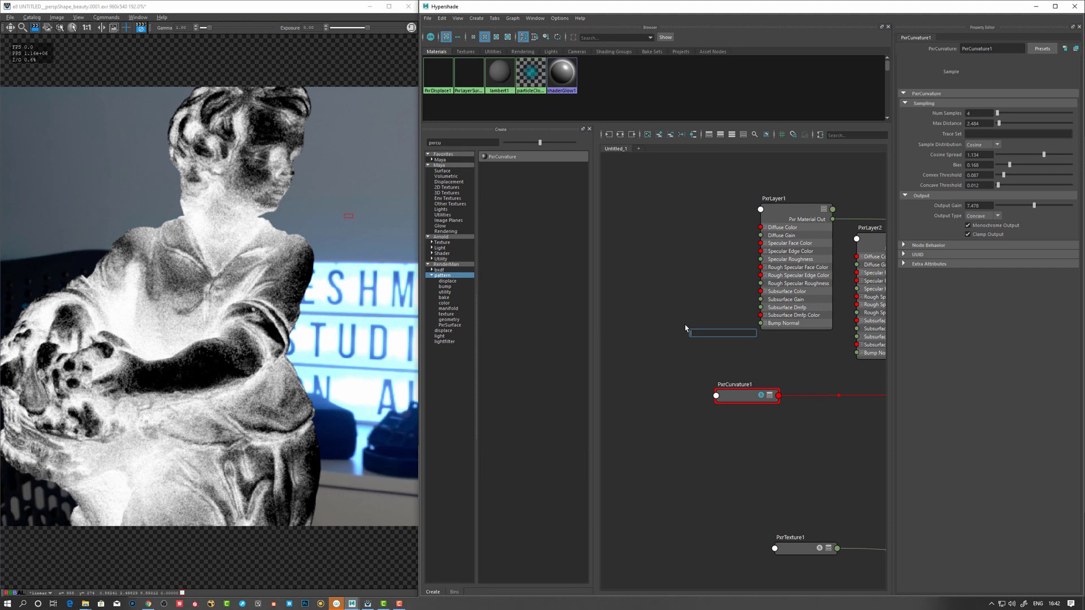
text(pxr)
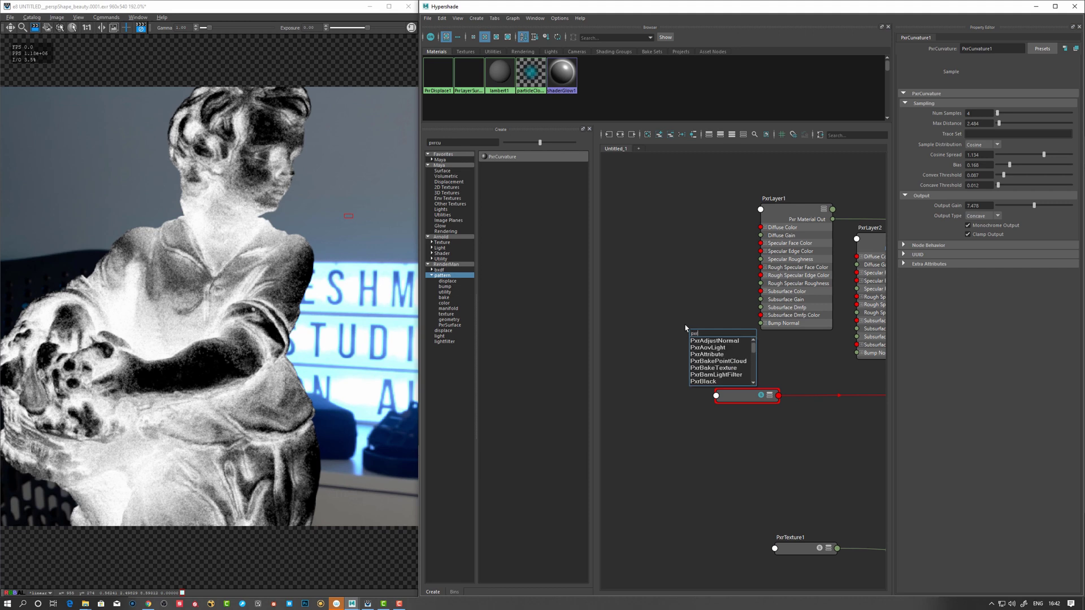
text(cu)
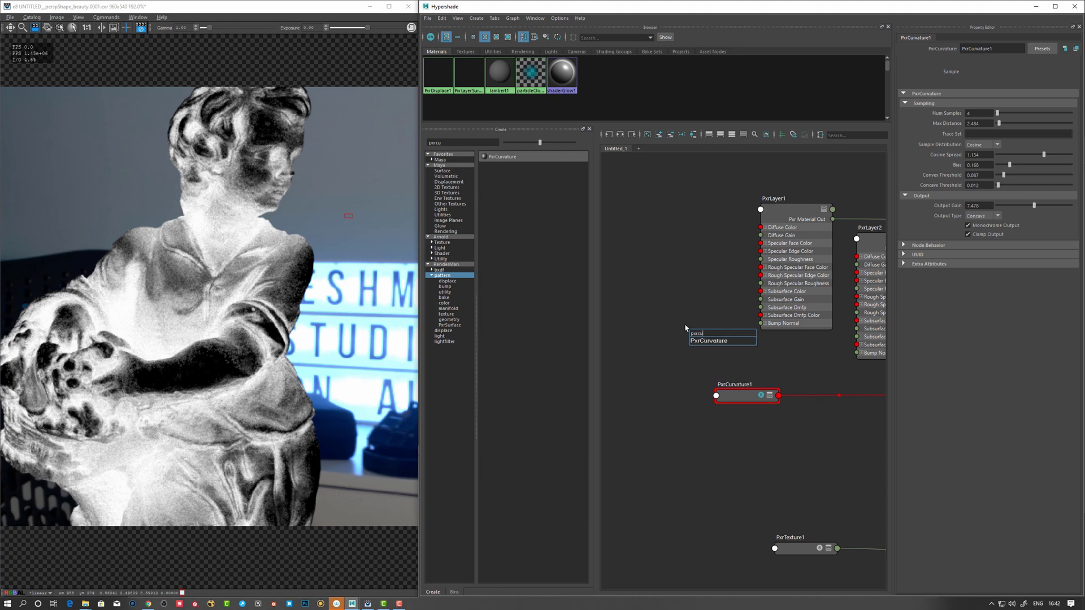
key(Return)
drag(703, 333, 679, 432)
alt+middle_drag(707, 436, 627, 417)
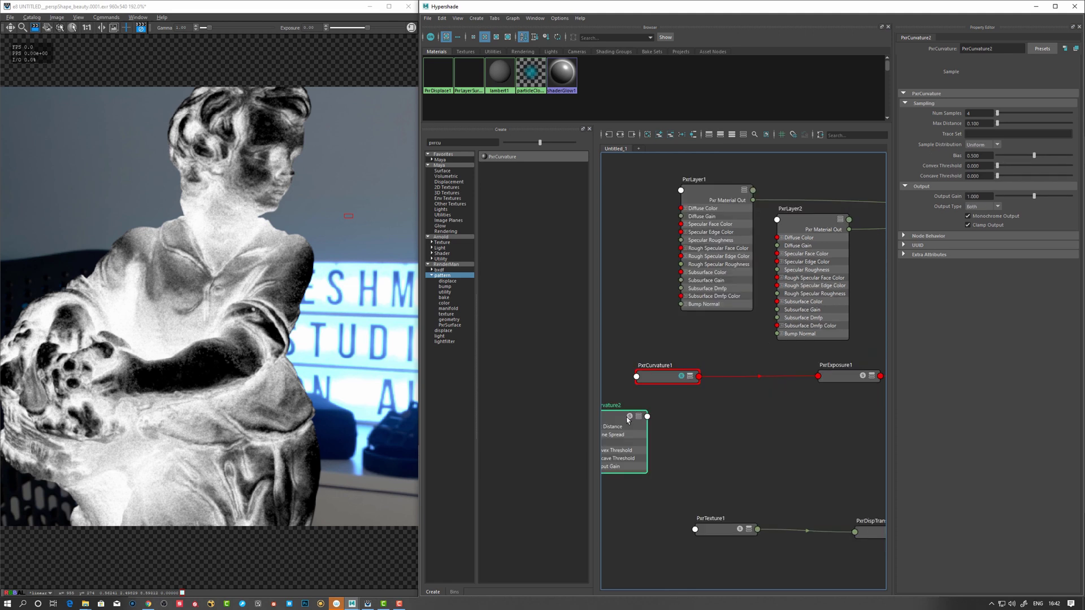
drag(611, 421, 667, 418)
Step: Connect the new PxrCurvature node to Input RGB of PxrExposure1 in place of PxrCurvature1 and solo it
key(2)
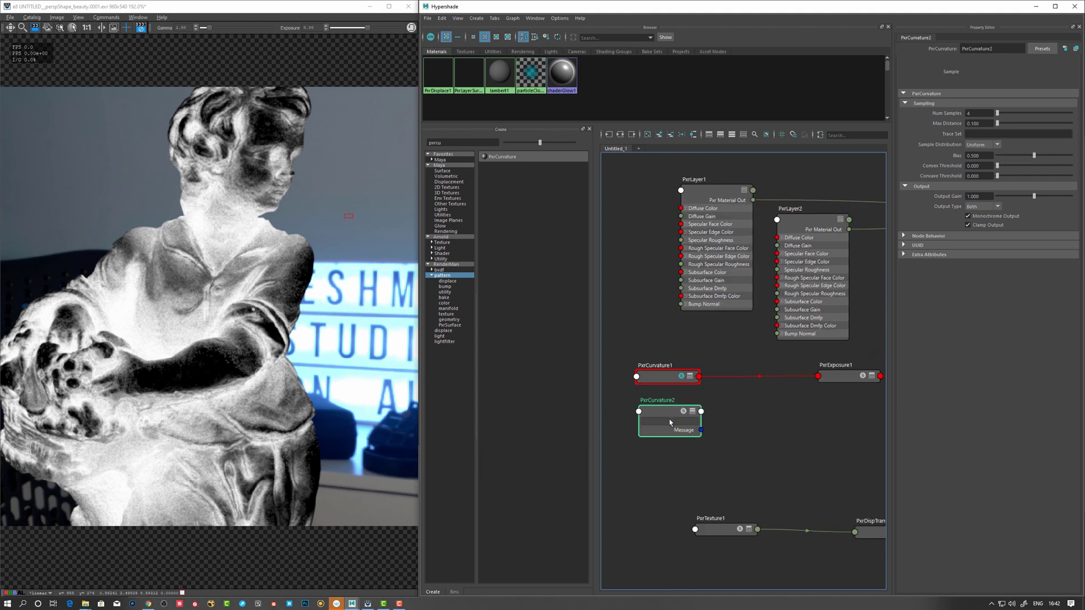
key(3)
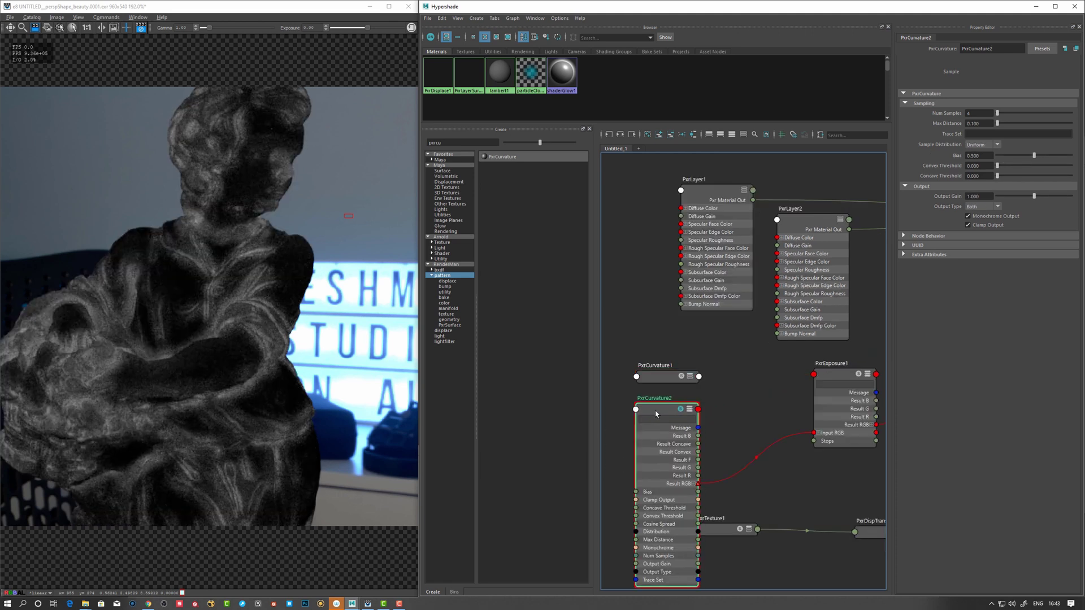
key(1)
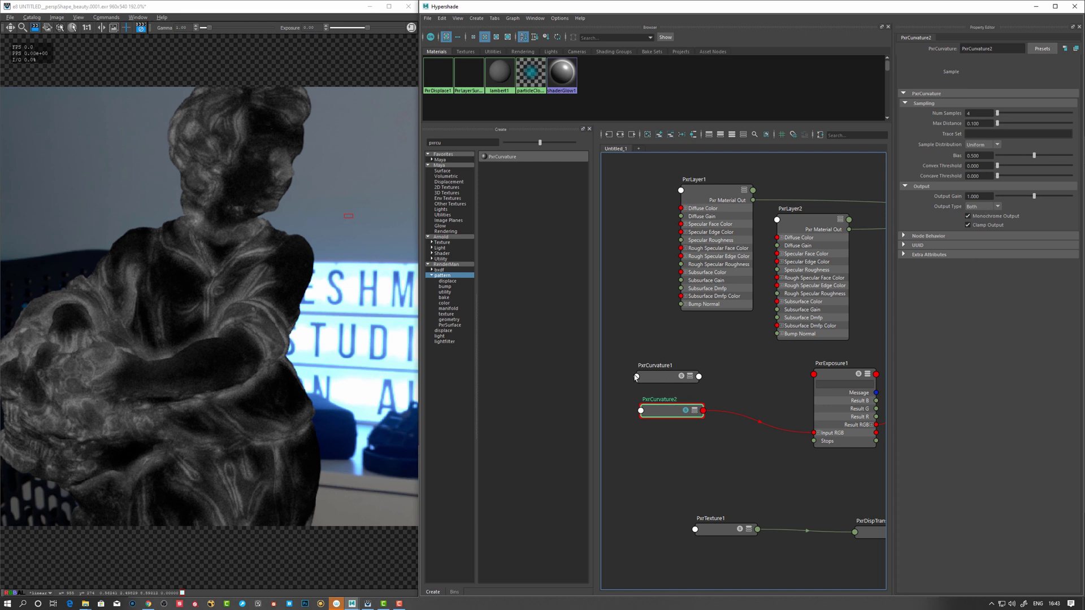
Step: Set the new curvature node's Output Type to Concave and after that to Convex, comparing the renders
click(989, 211)
click(986, 217)
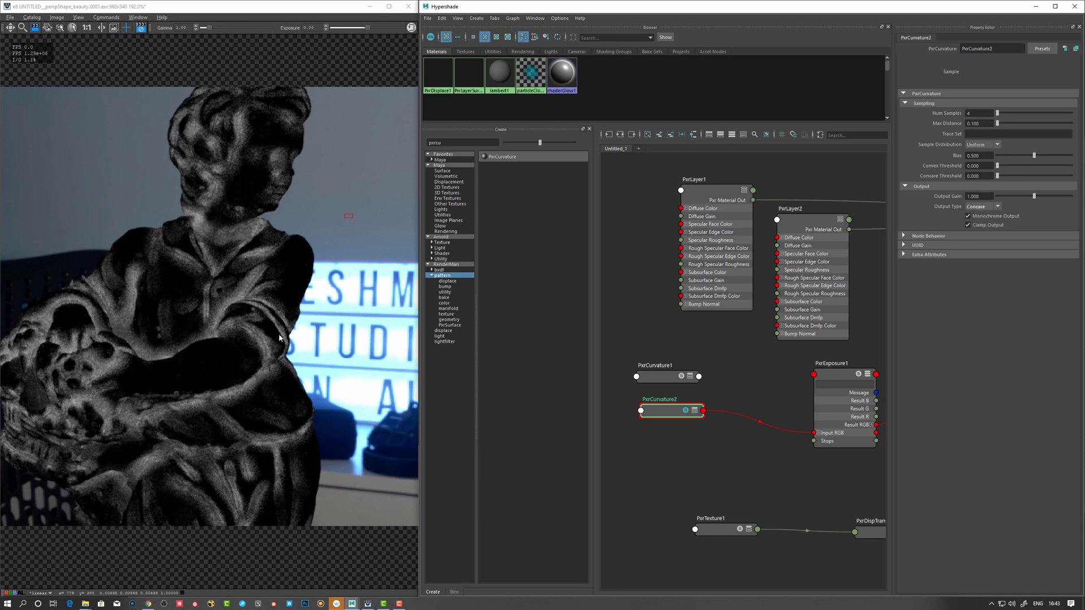
click(990, 208)
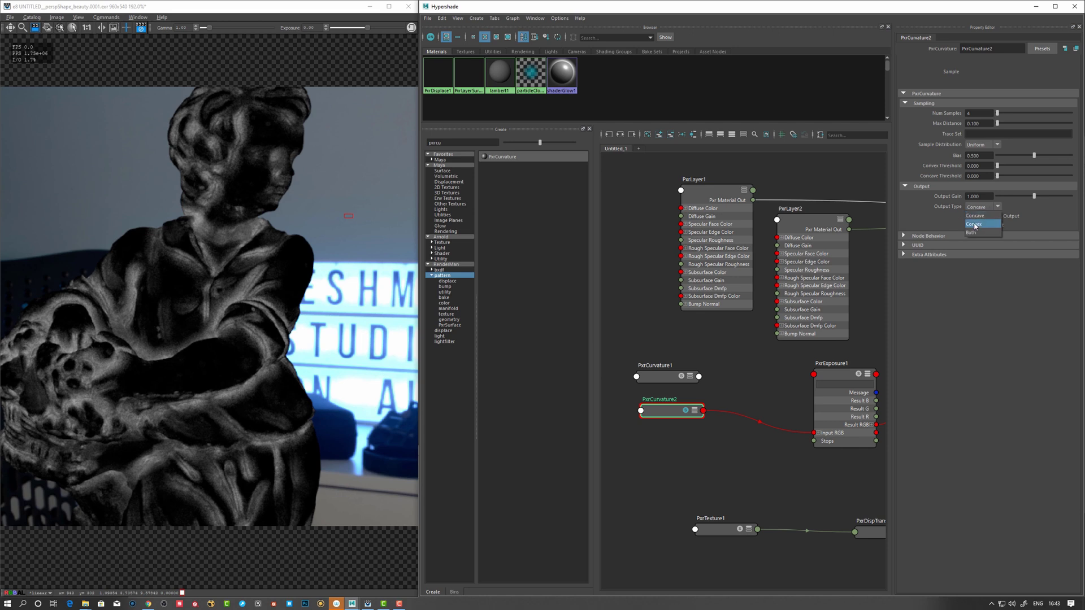
click(974, 225)
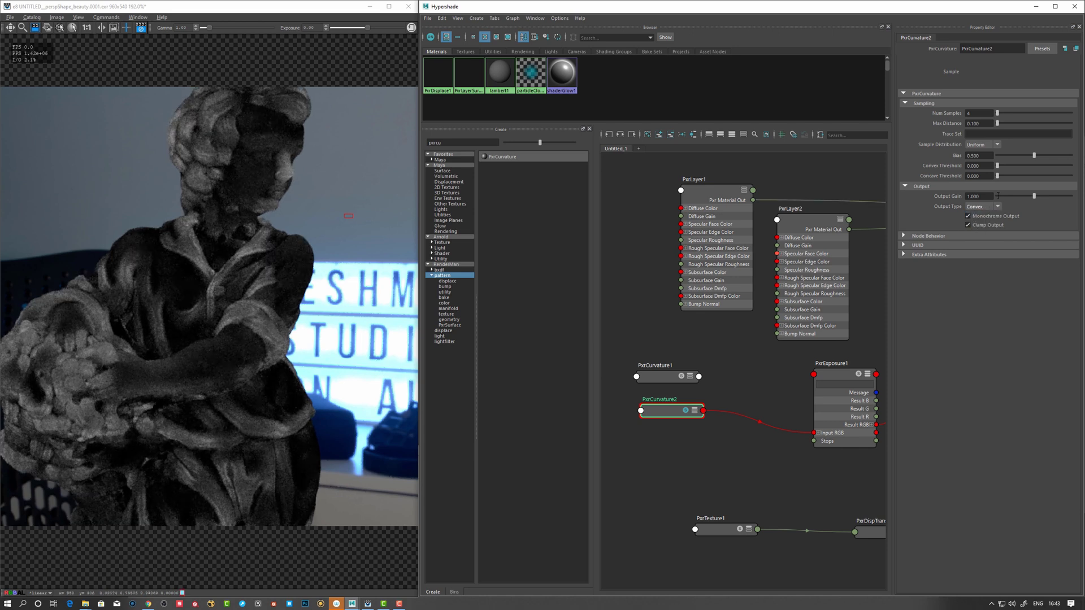
Step: Set the new curvature node's Output Type to Both and turn off Monochrome Output
click(981, 207)
click(979, 234)
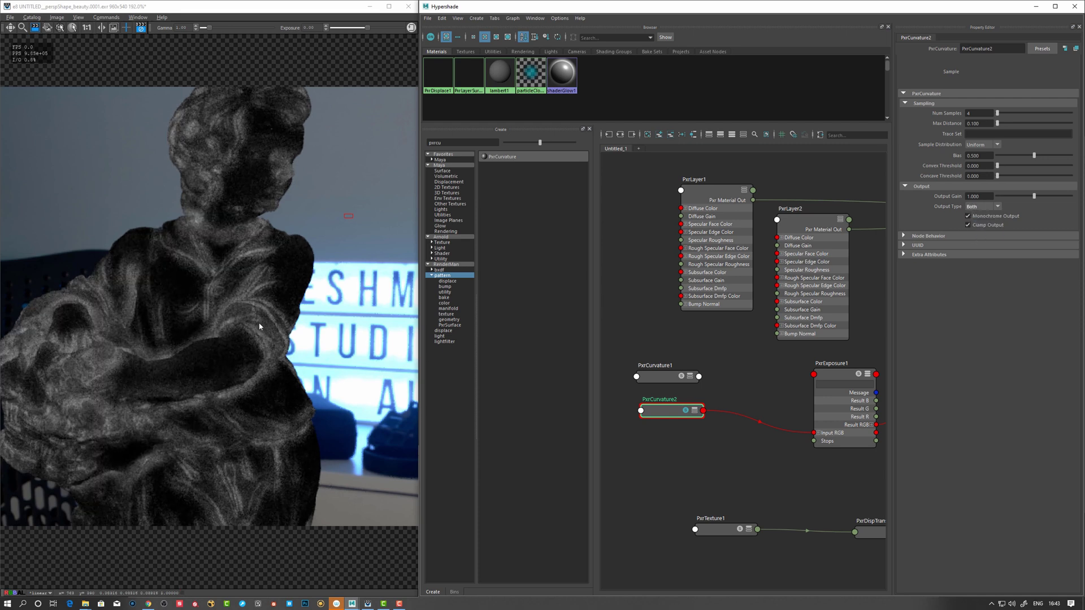
click(968, 216)
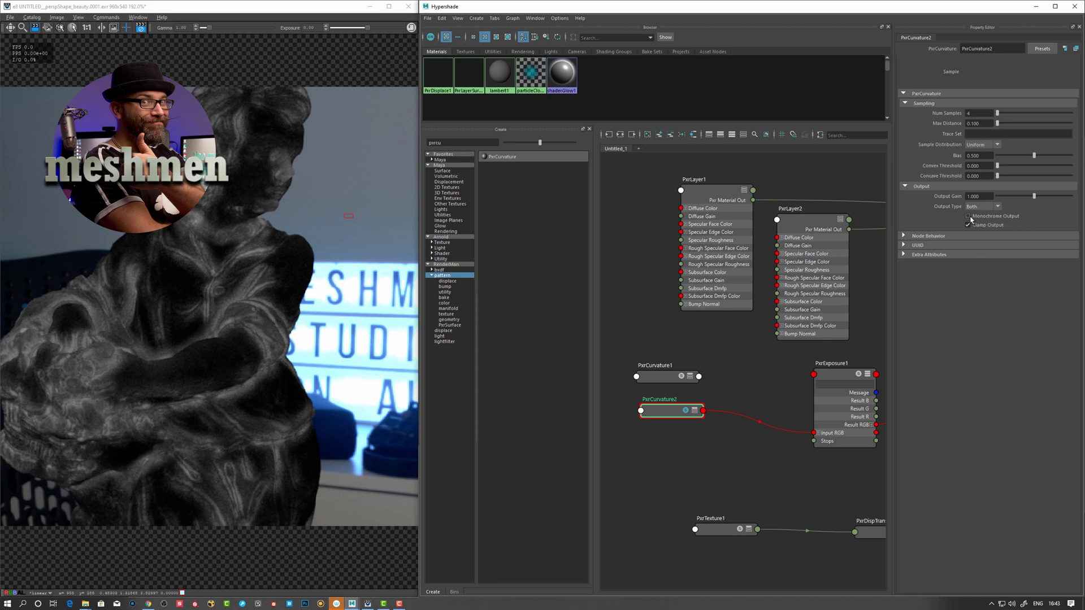
Step: Display only the red channel of the curvature render in the render window
click(219, 360)
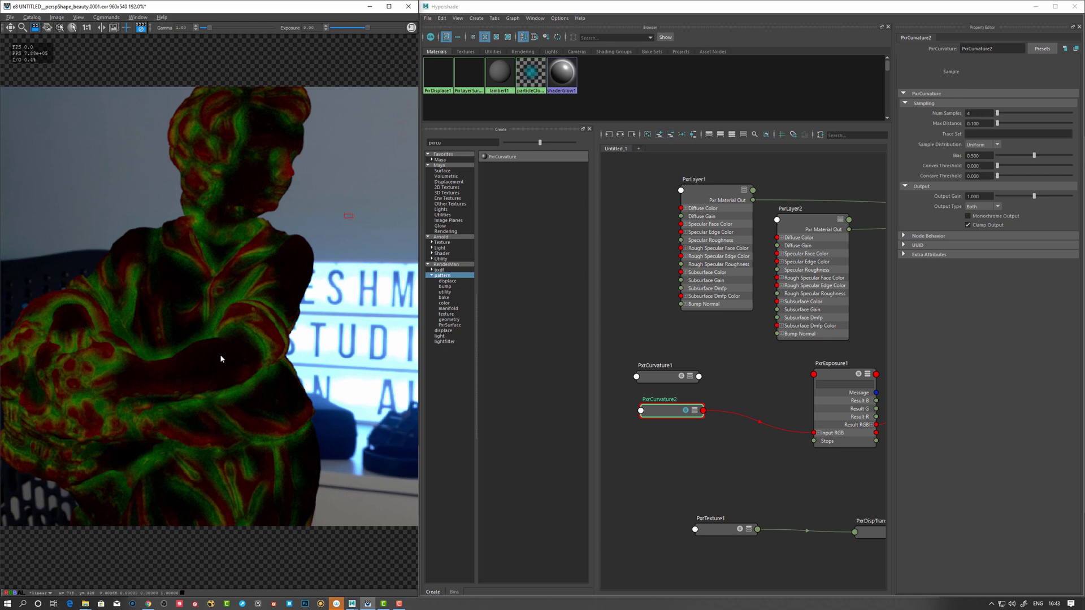
click(57, 17)
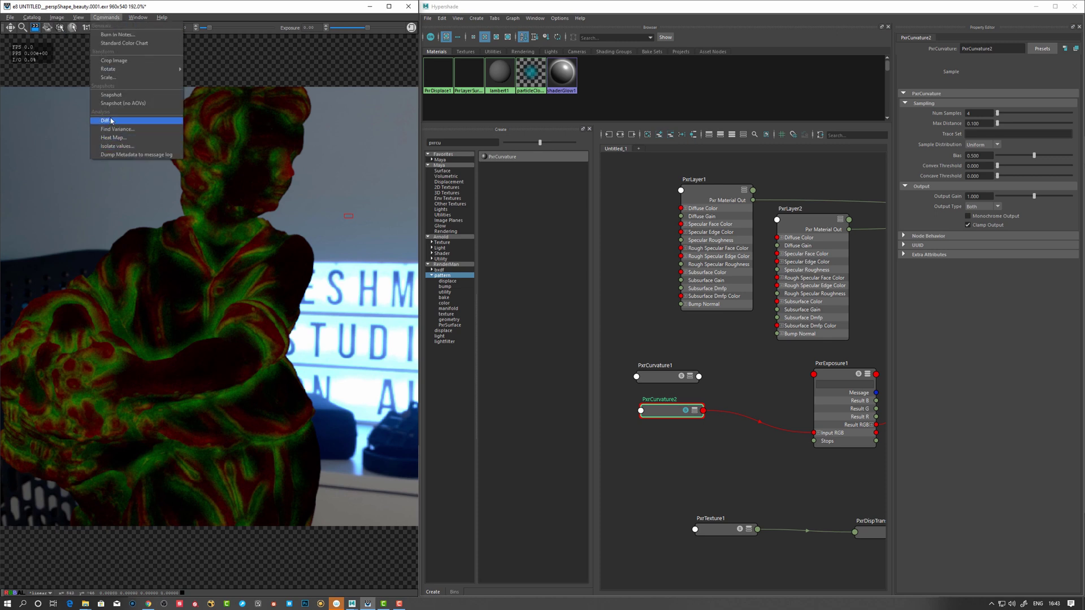
mouse_move(78, 18)
mouse_move(90, 122)
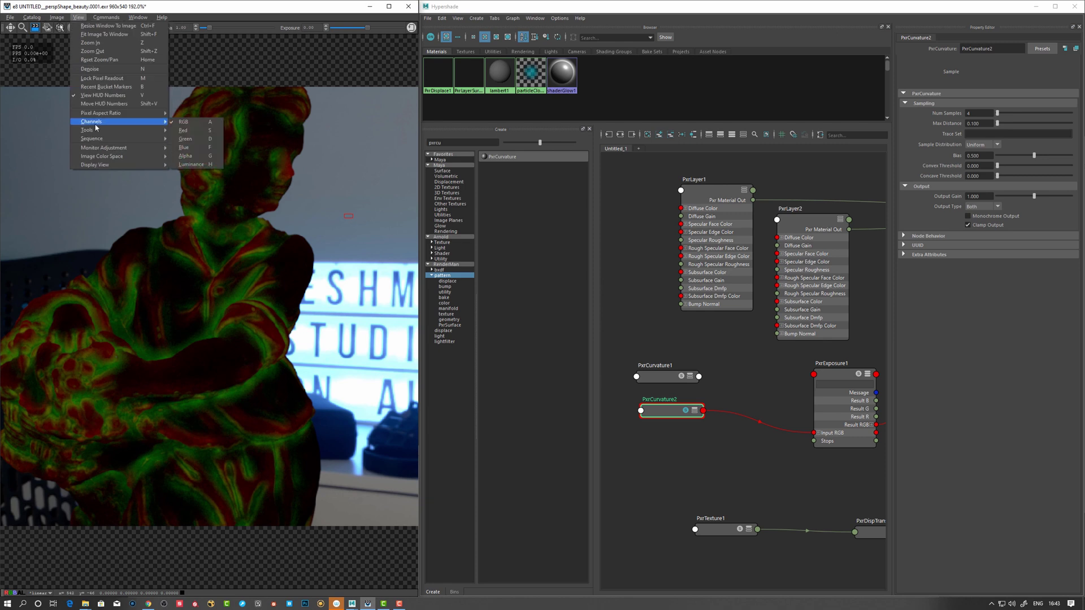
click(185, 132)
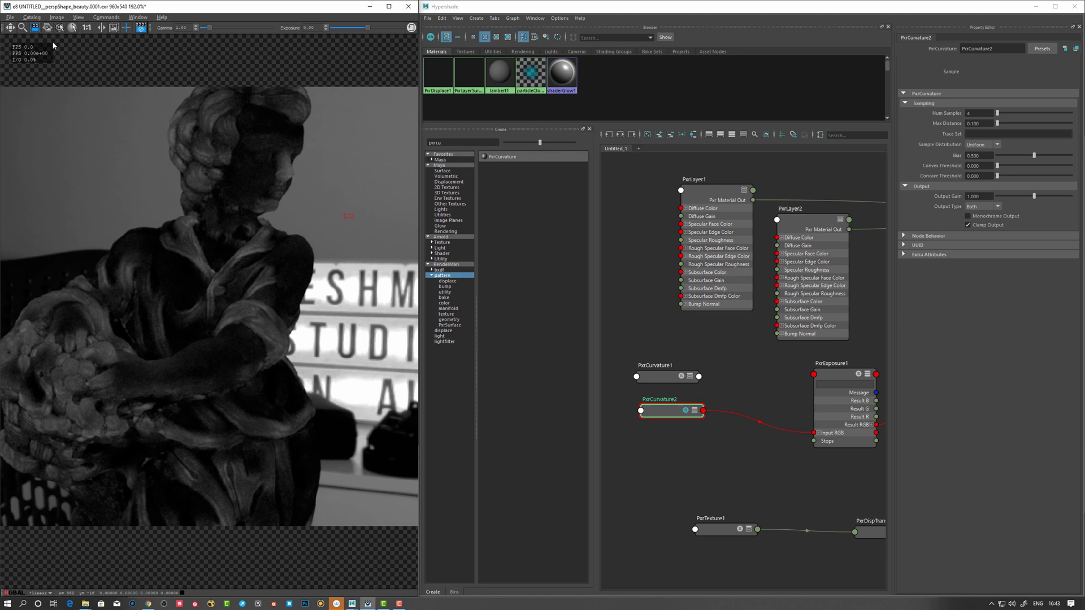
Step: Switch the render window to show only the green channel of the curvature render
click(78, 17)
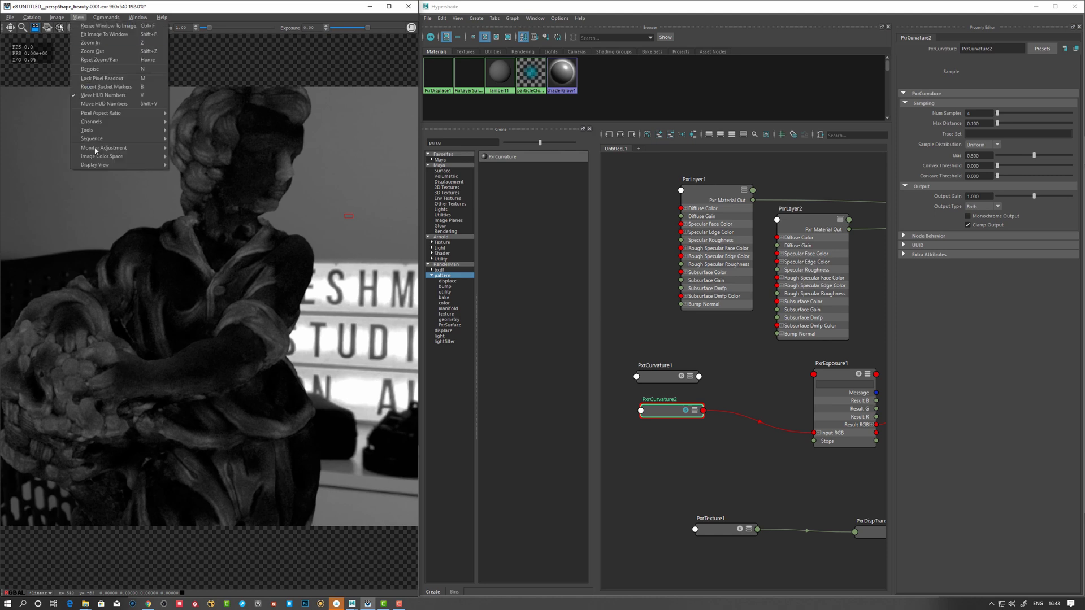
mouse_move(91, 122)
click(186, 137)
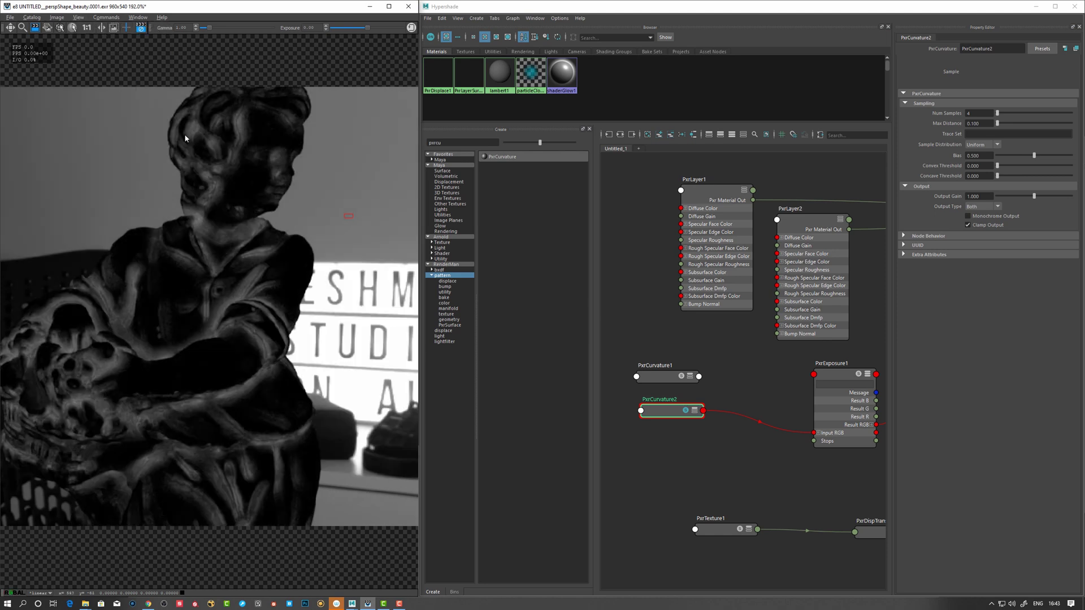
click(77, 19)
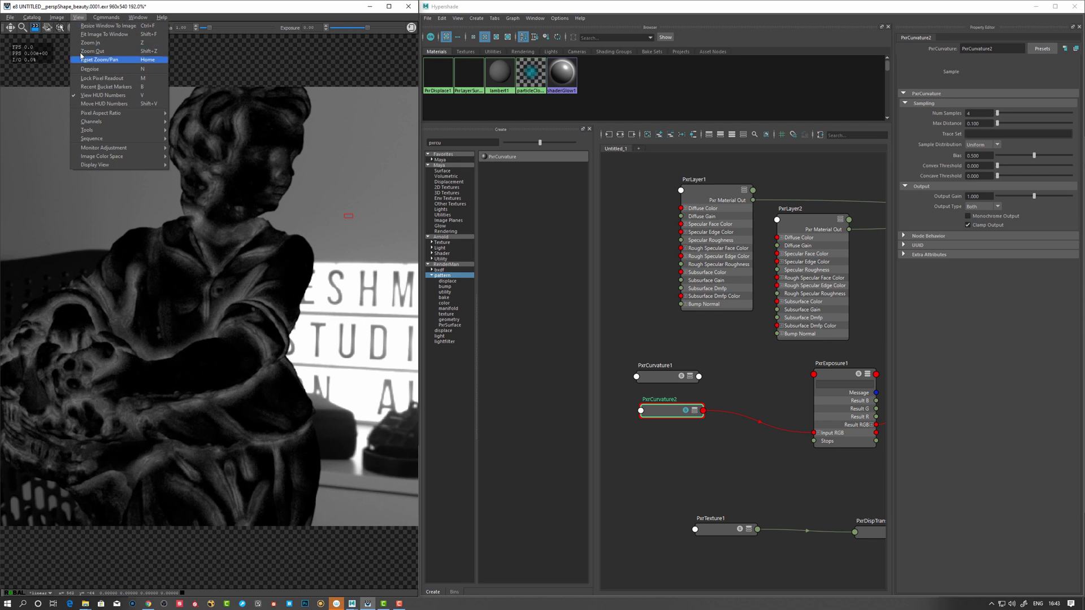
click(81, 10)
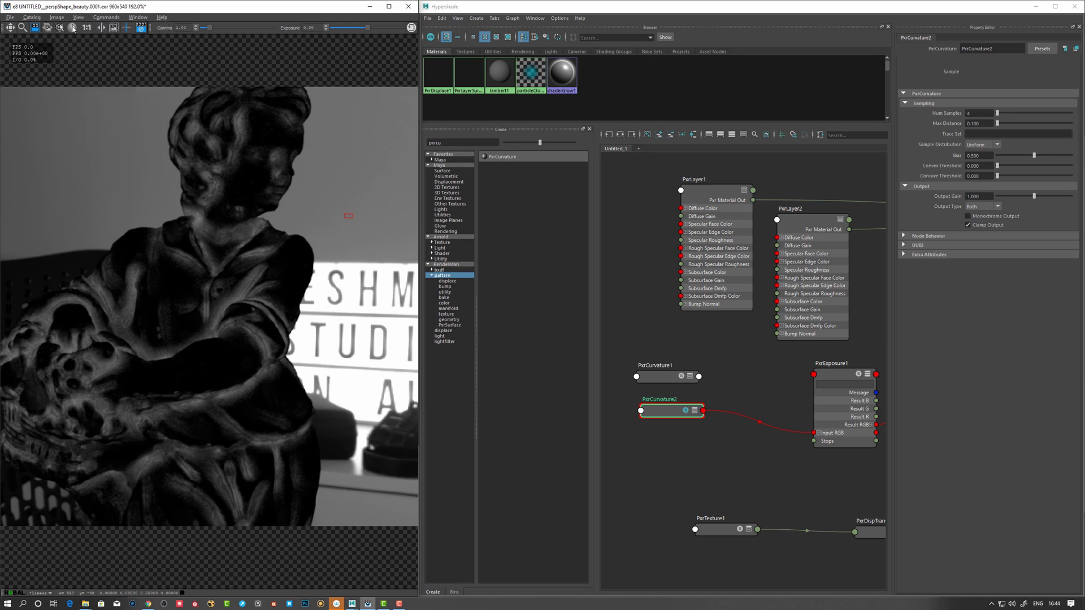
Step: Restore the full RGB display in the render window
click(78, 18)
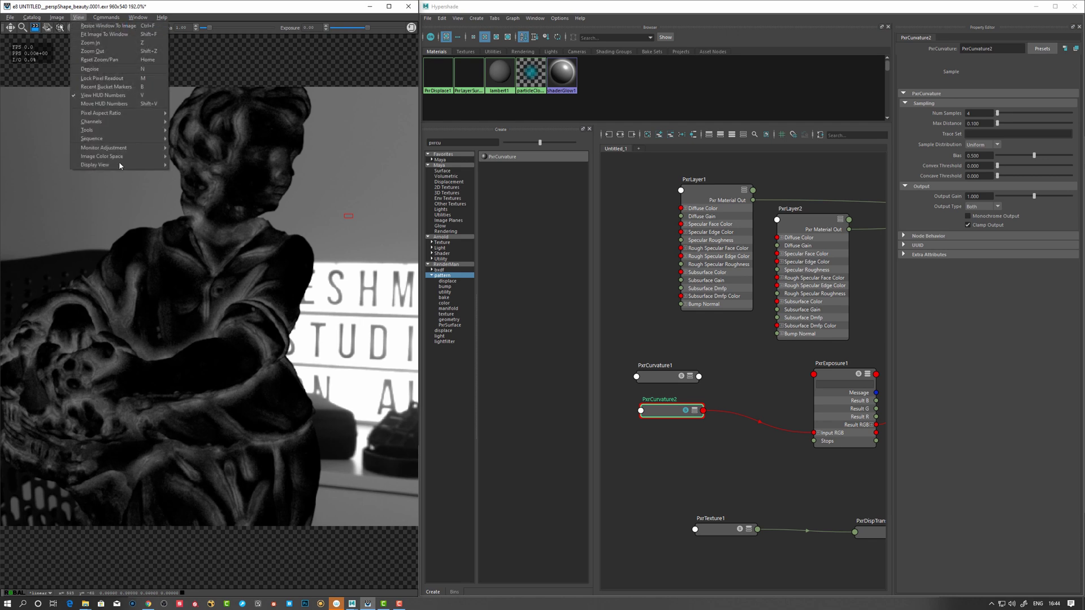
mouse_move(95, 123)
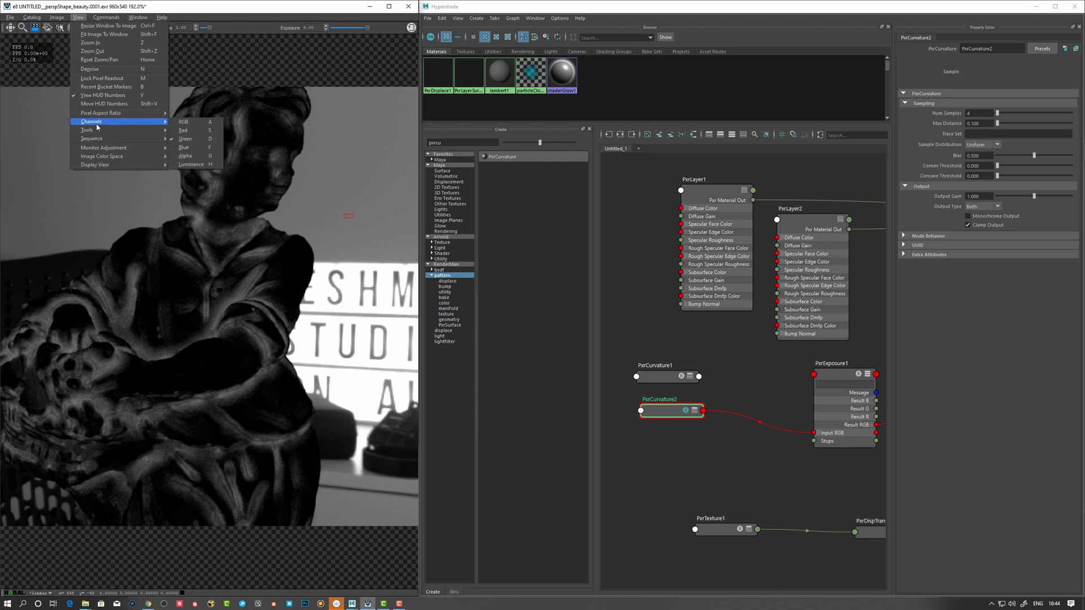
click(183, 122)
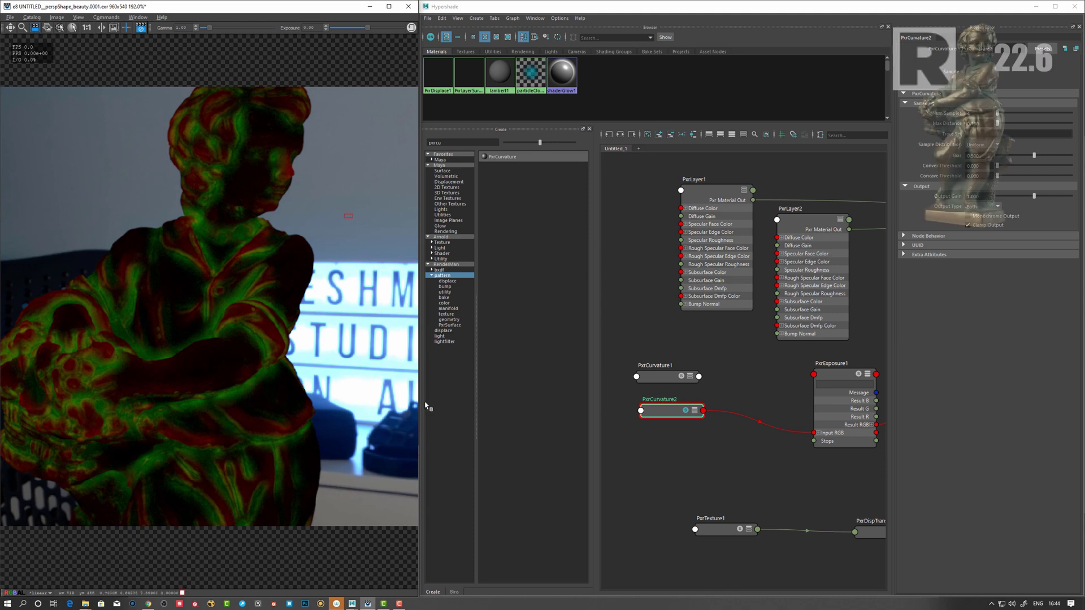
Step: Turn Monochrome Output on and back off for the second curvature node to compare the renders
drag(665, 418, 657, 429)
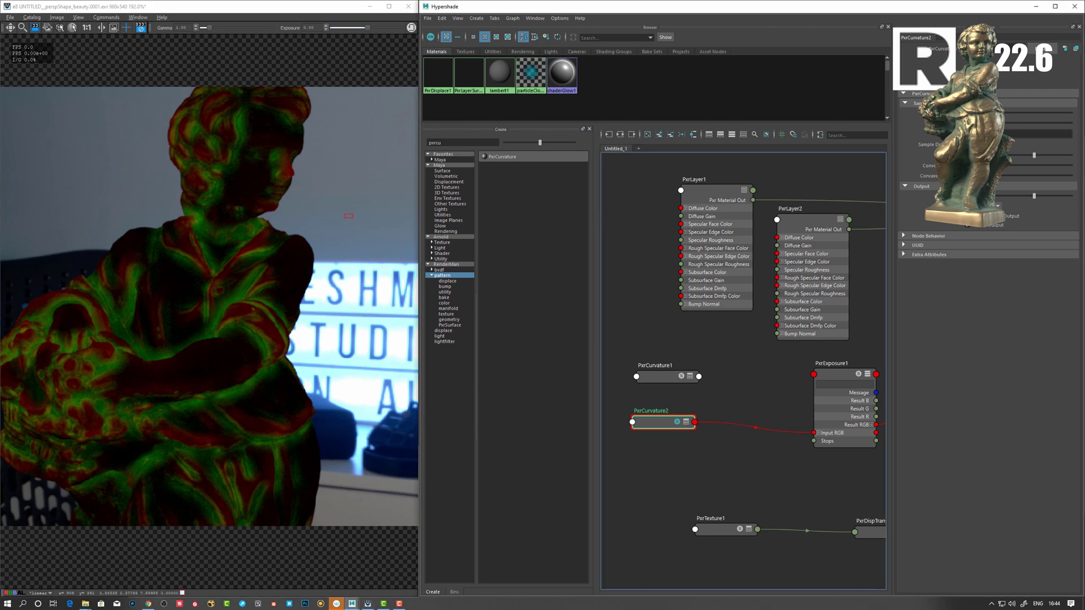
click(969, 217)
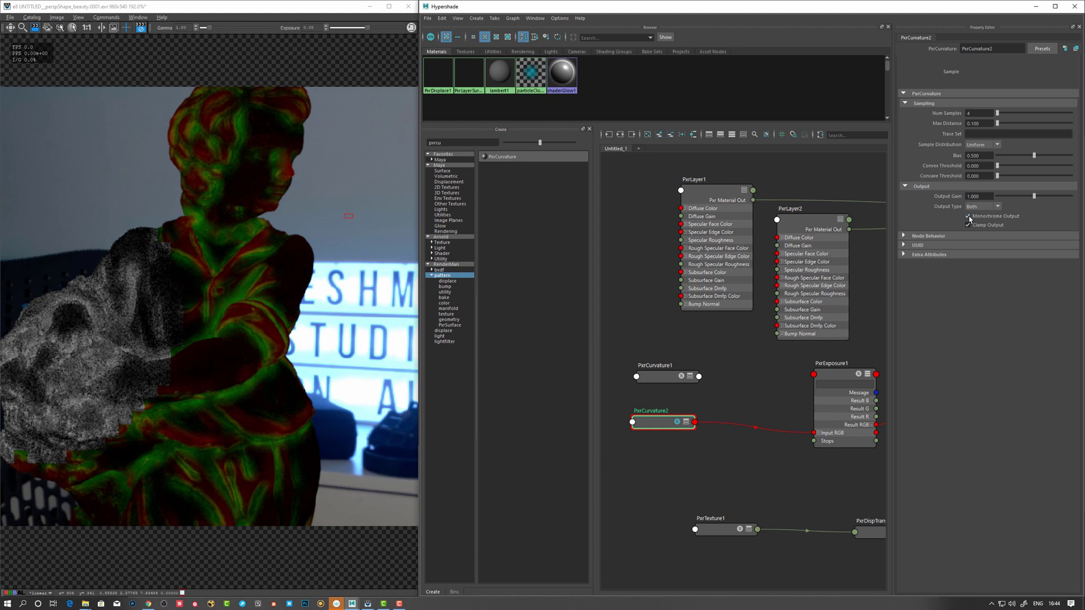
click(968, 218)
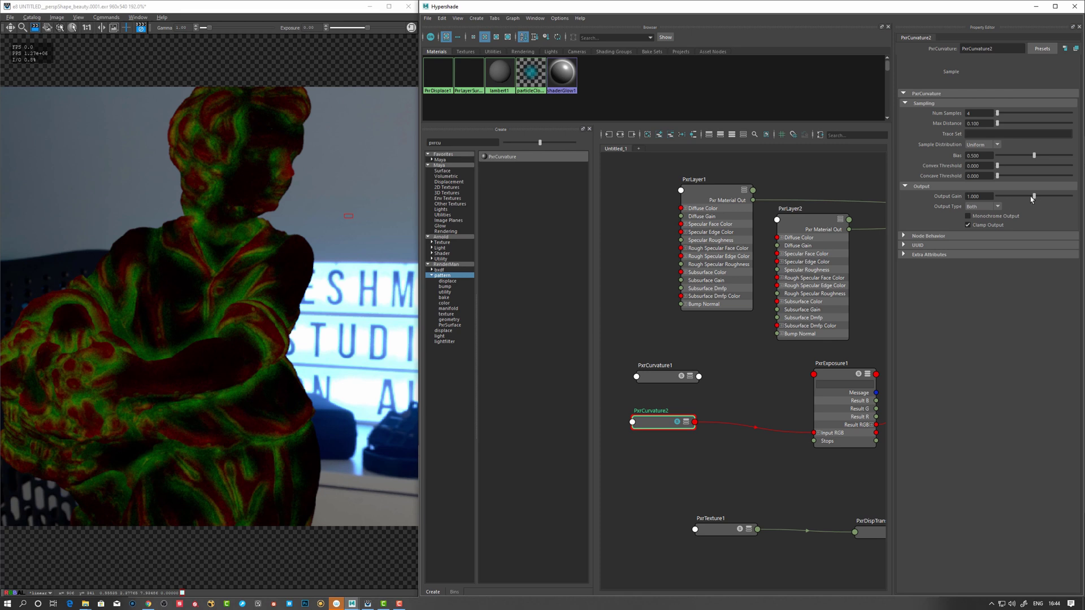
Step: Try a lower Output Gain on the second curvature node, settle on 1.098, and raise its Convex Threshold to 0.173
drag(1033, 196, 1004, 203)
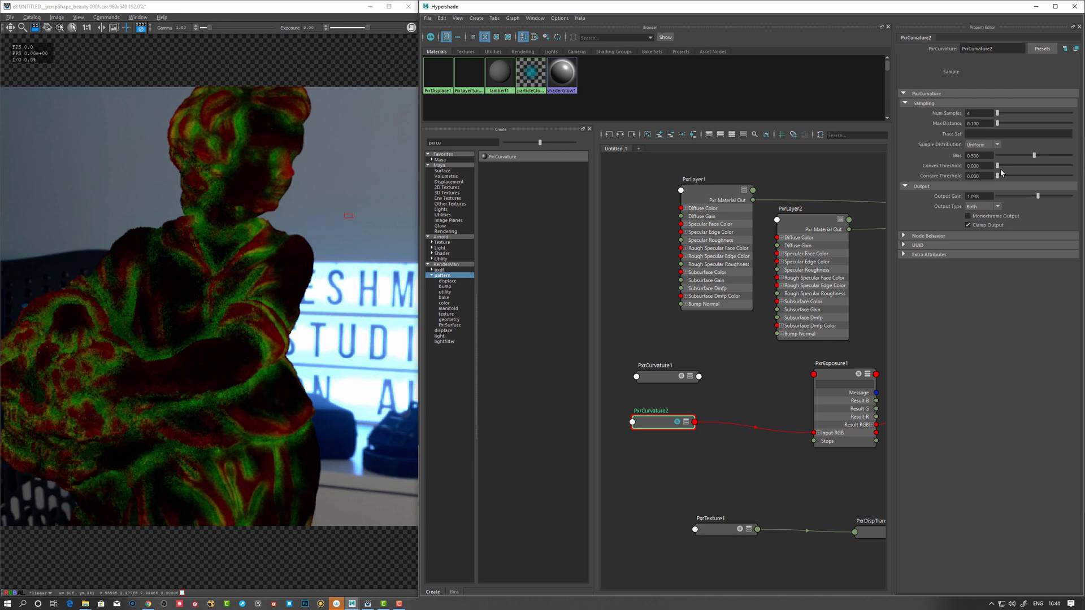
drag(1001, 172, 1011, 171)
Step: Switch the second curvature node to Concave output with Monochrome Output enabled, and set its Convex Threshold to 0.497
click(981, 206)
click(977, 220)
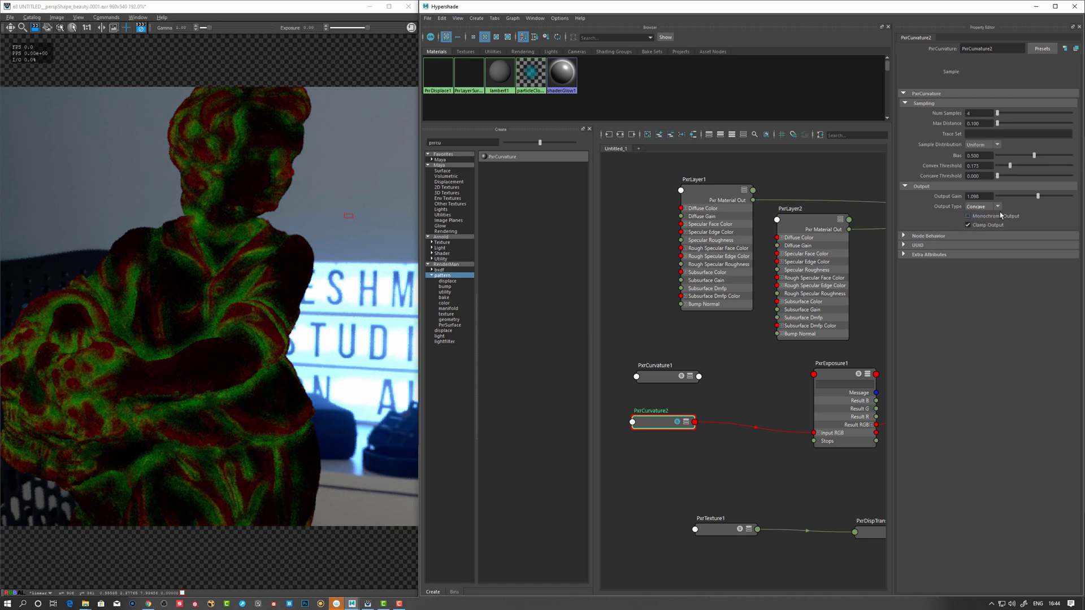
click(967, 217)
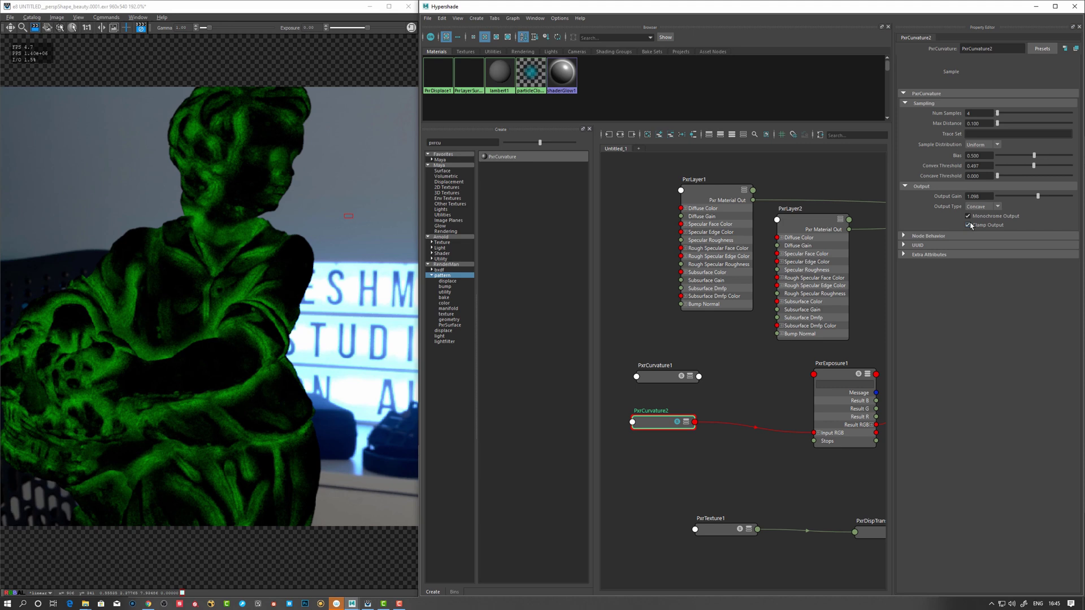
Step: Set the second curvature node's Concave Threshold to 0.104 and its Bias to 0.410
click(1048, 175)
click(1009, 176)
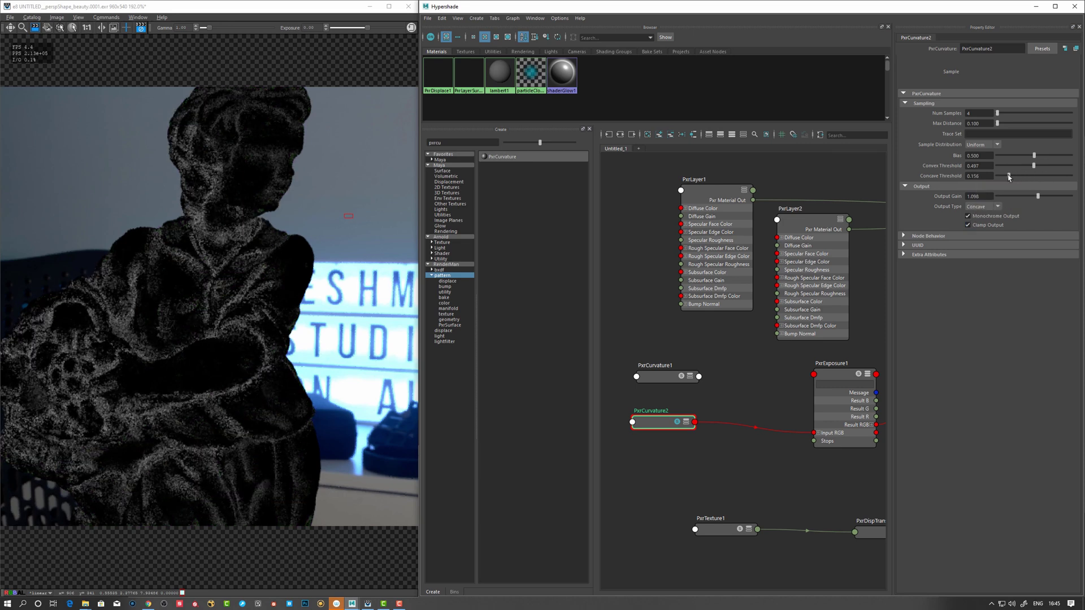
click(1004, 176)
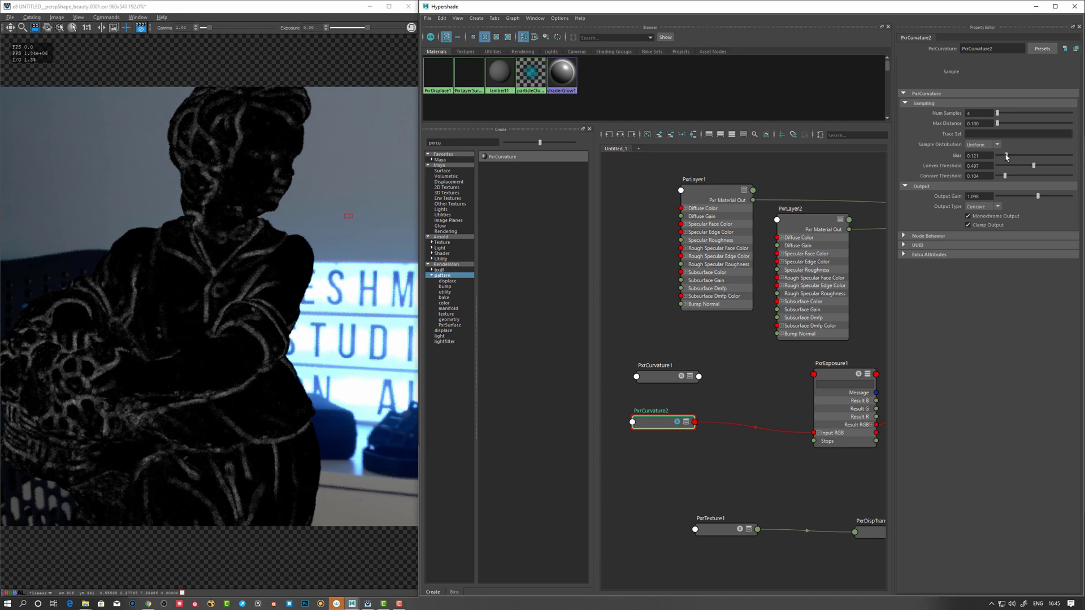
drag(1006, 157, 1029, 163)
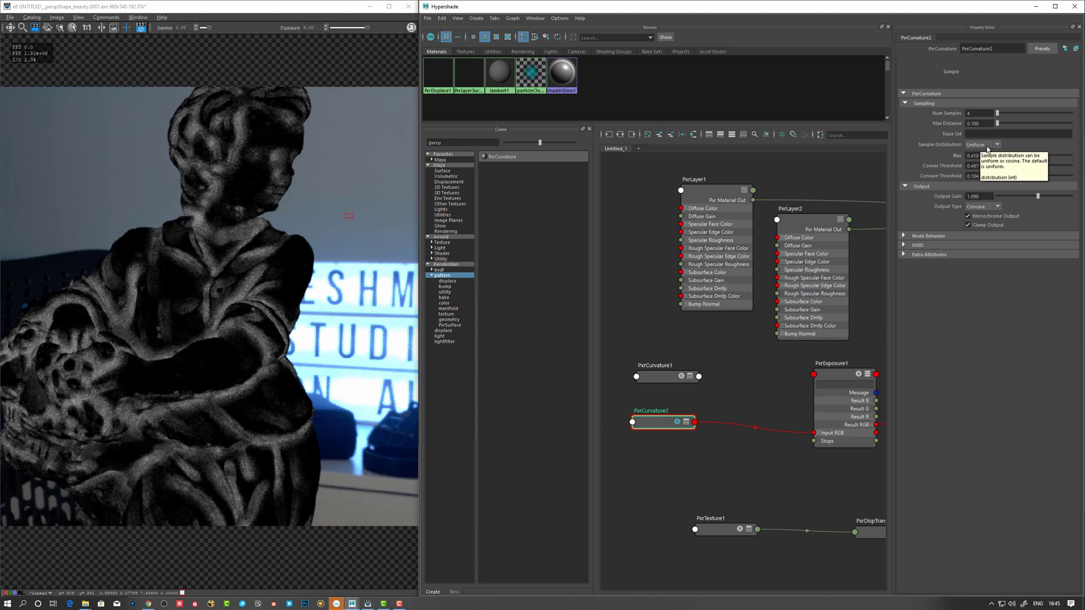
Step: Change Sample Distribution to Cosine and try different Cosine Spread values, settling on 0.834
click(988, 146)
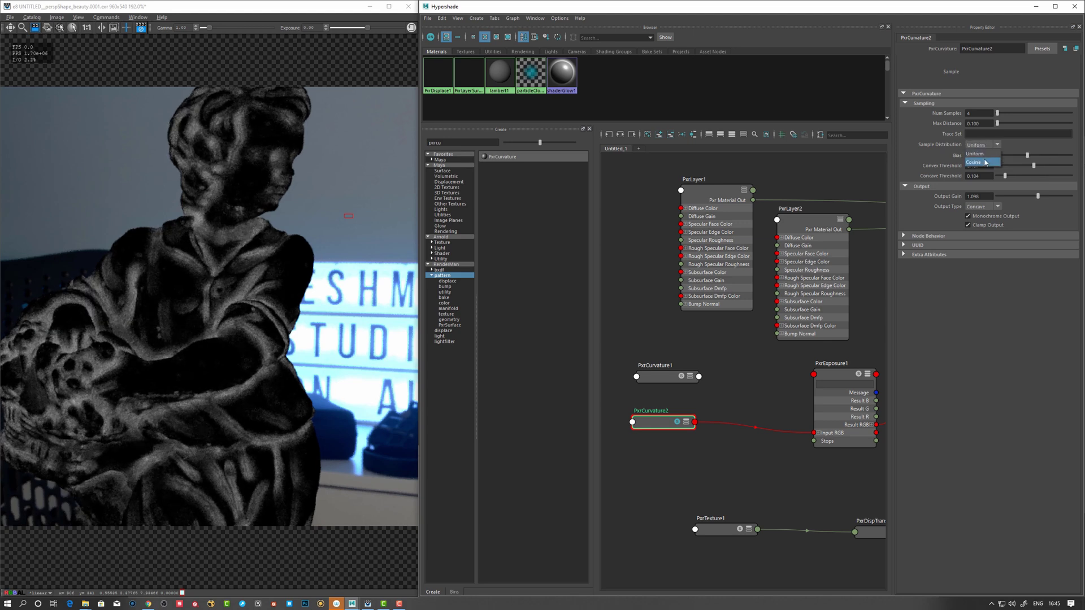
click(984, 162)
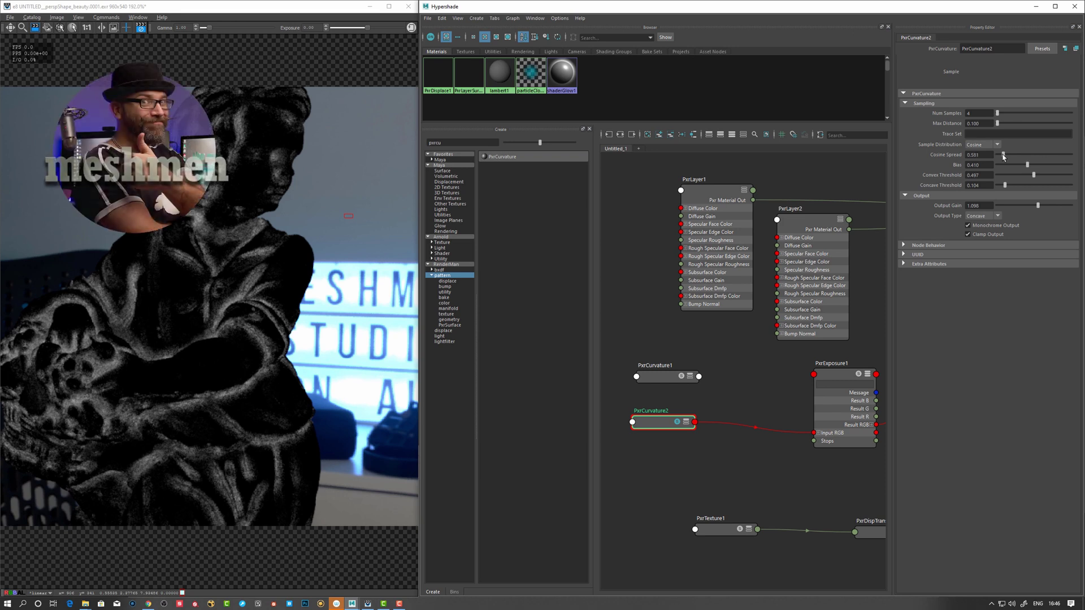
drag(1004, 156, 1040, 154)
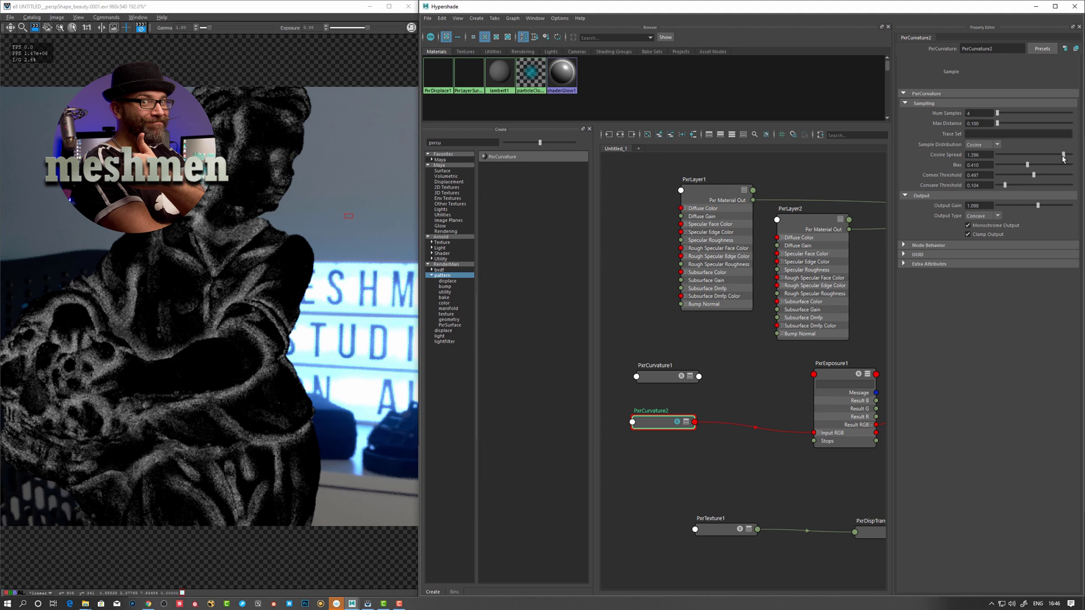
drag(1063, 156, 996, 156)
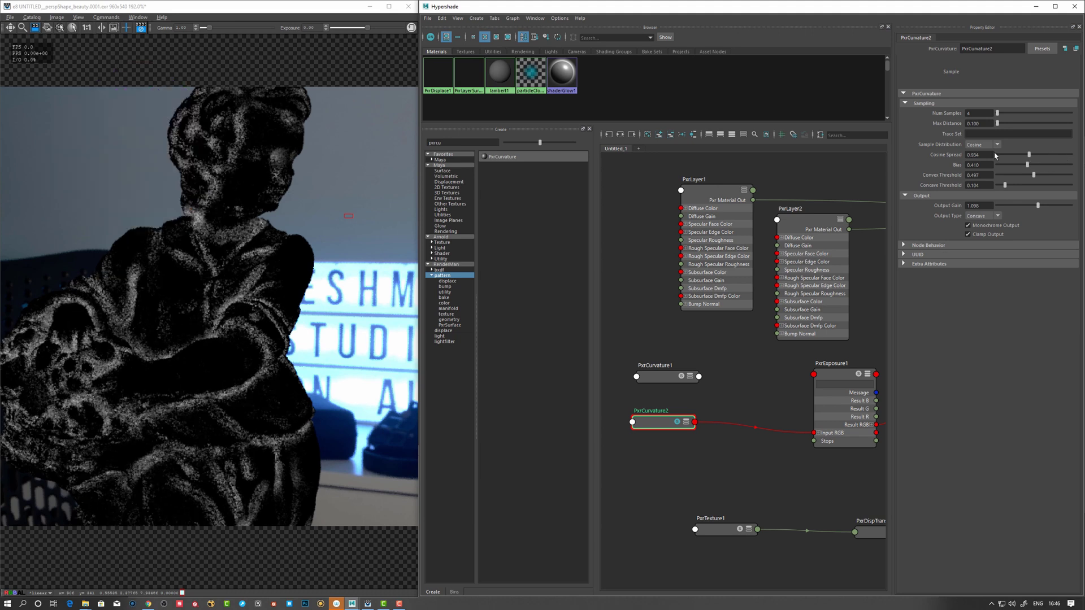
Step: Set the second curvature node's Max Distance to 0.400
click(988, 123)
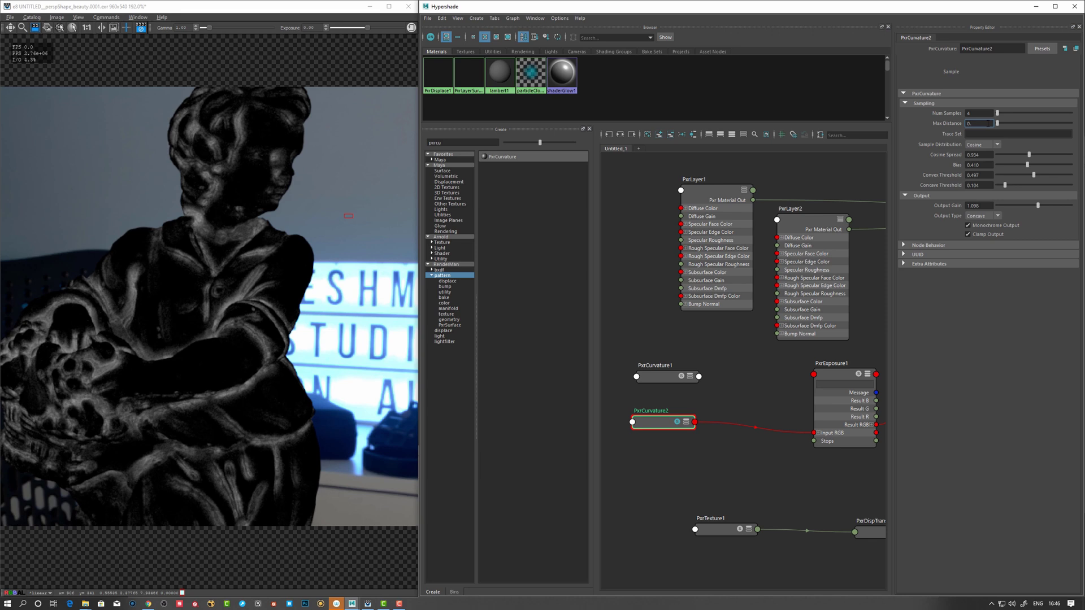
key(Return)
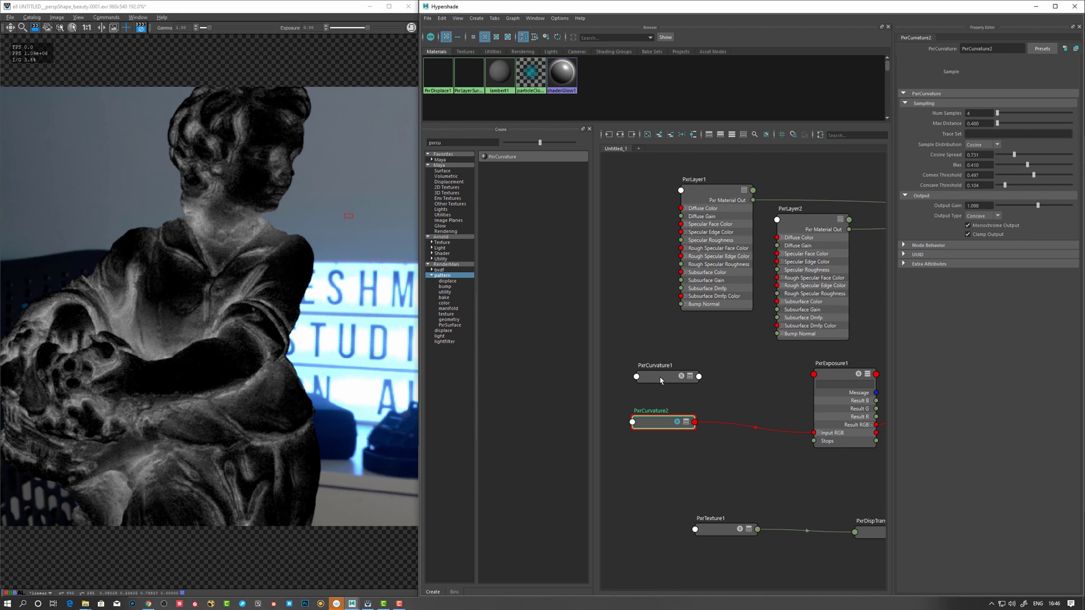
Step: Expand the original PxrCurvature1 node to show its attributes and solo its output in the render
drag(660, 380, 654, 380)
alt+middle_drag(745, 402, 713, 381)
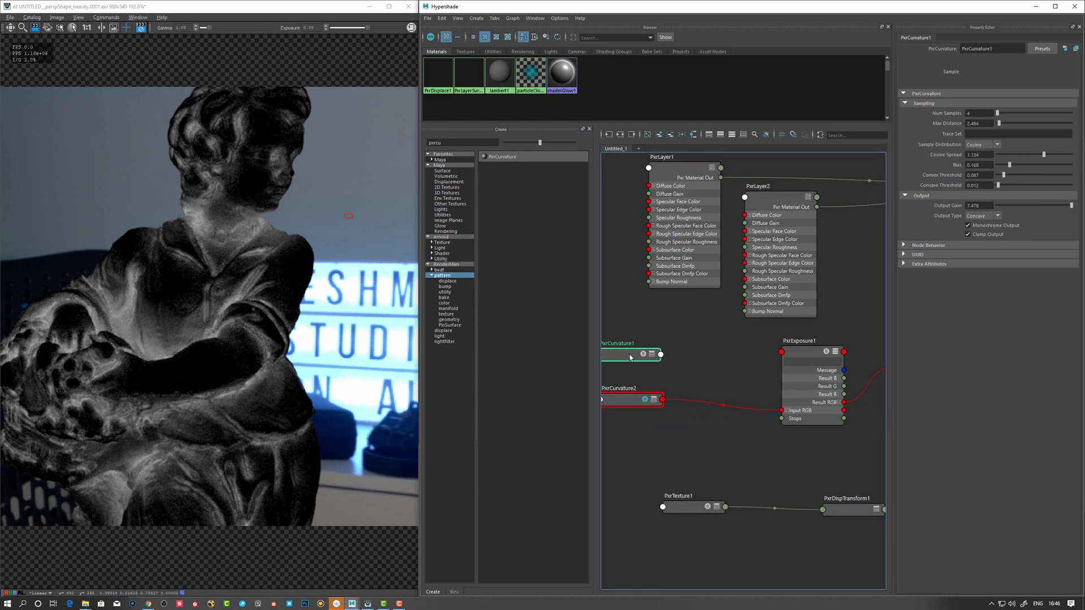
drag(630, 358, 648, 360)
key(3)
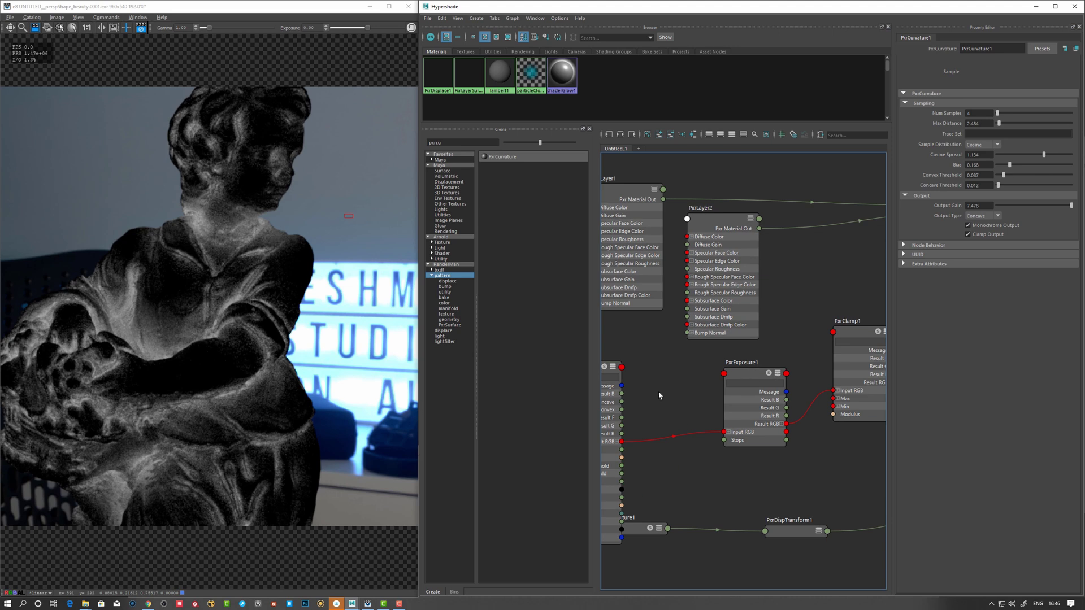
scroll(632, 352, up, 3)
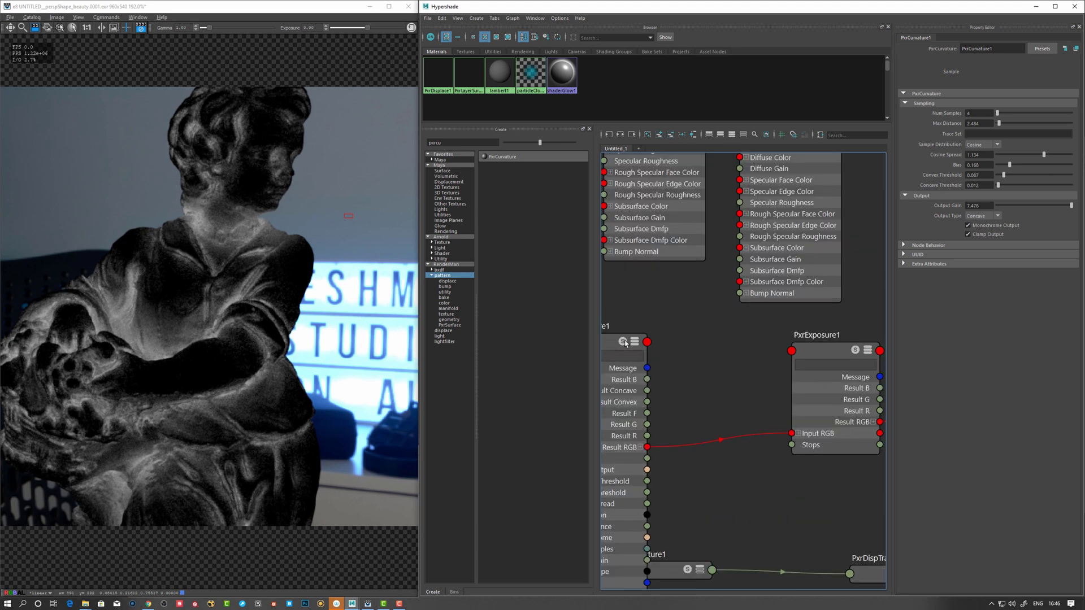
click(625, 342)
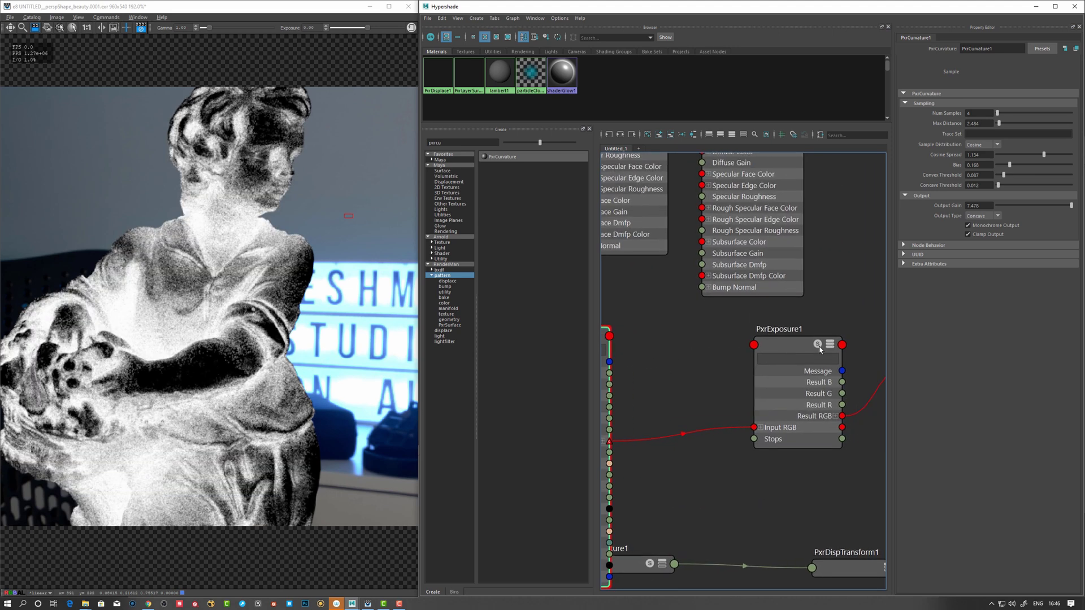
Step: Solo the PxrExposure1 output and then the PxrClamp1 output to compare each stage of the mask
click(818, 345)
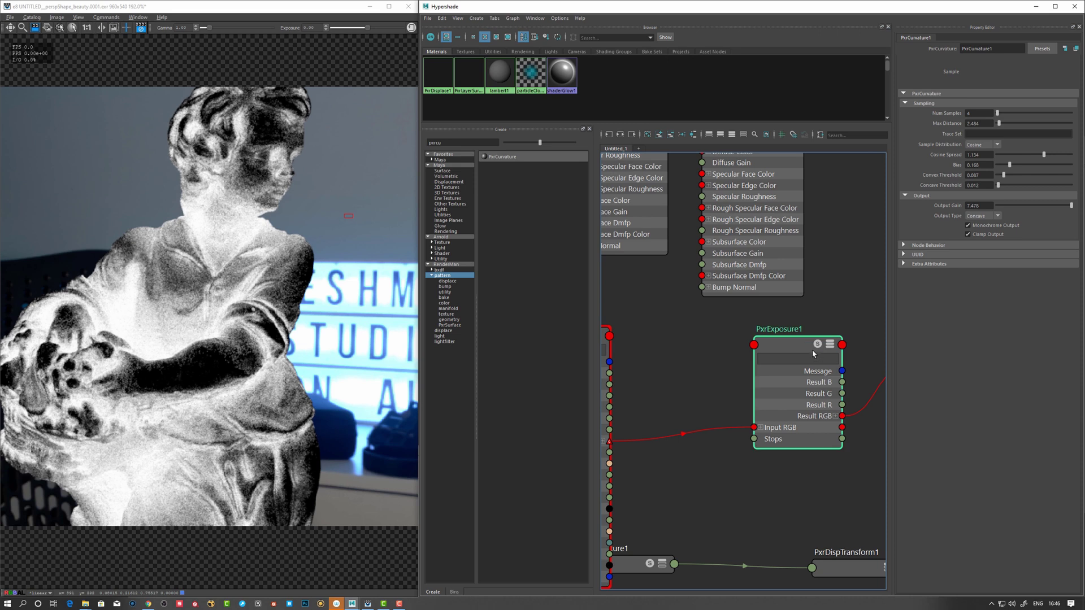
click(814, 354)
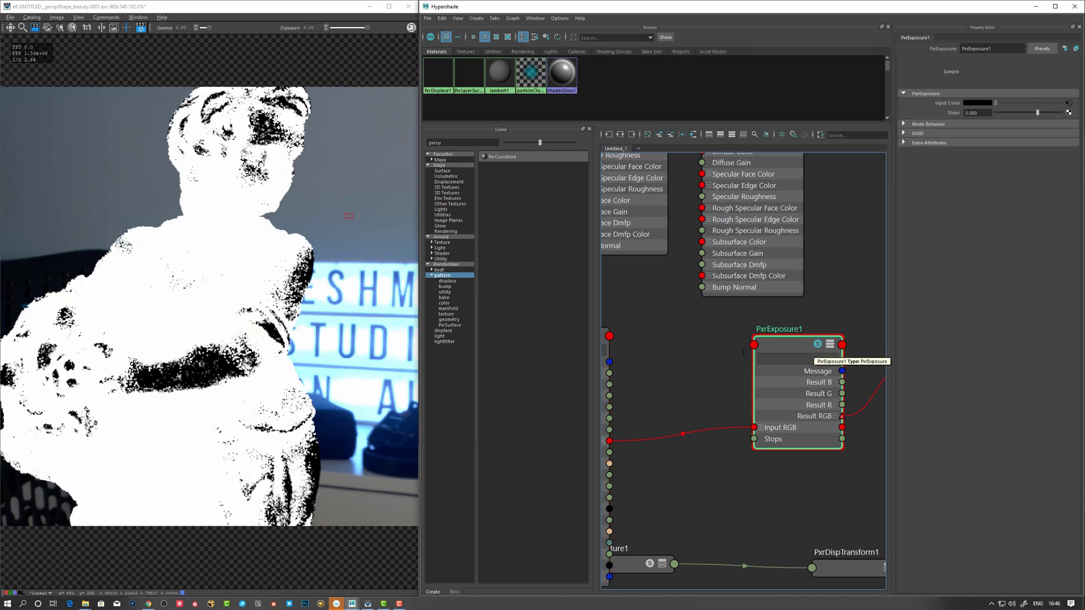
alt+middle_drag(743, 353, 661, 387)
click(818, 322)
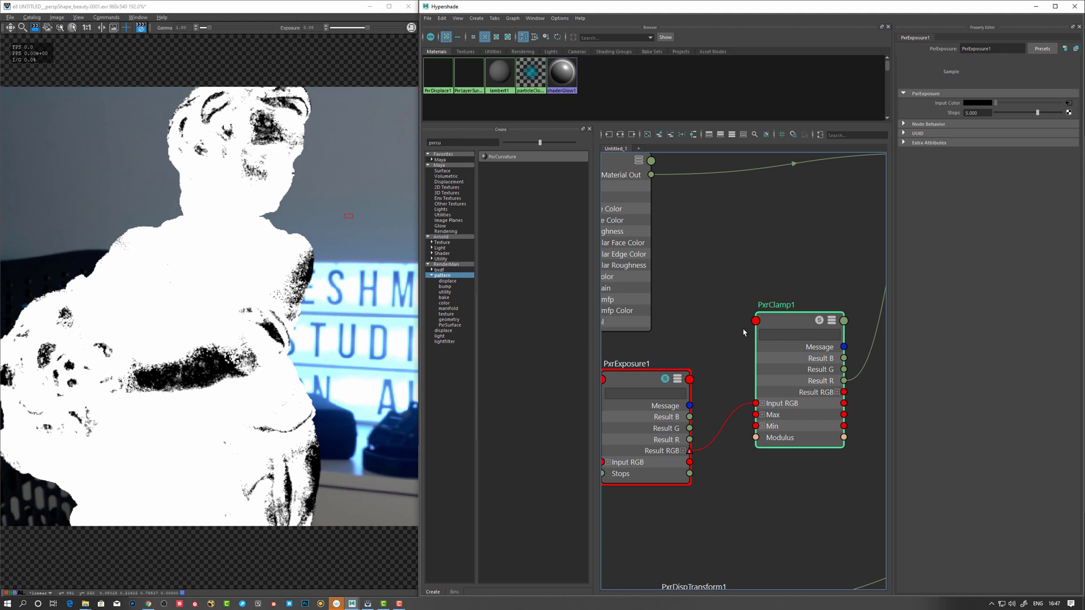
click(820, 320)
Step: Follow the clamped mask to the layer mixer's Layer 1 Mask input and turn off soloing on PxrClamp1
alt+middle_drag(812, 276, 663, 397)
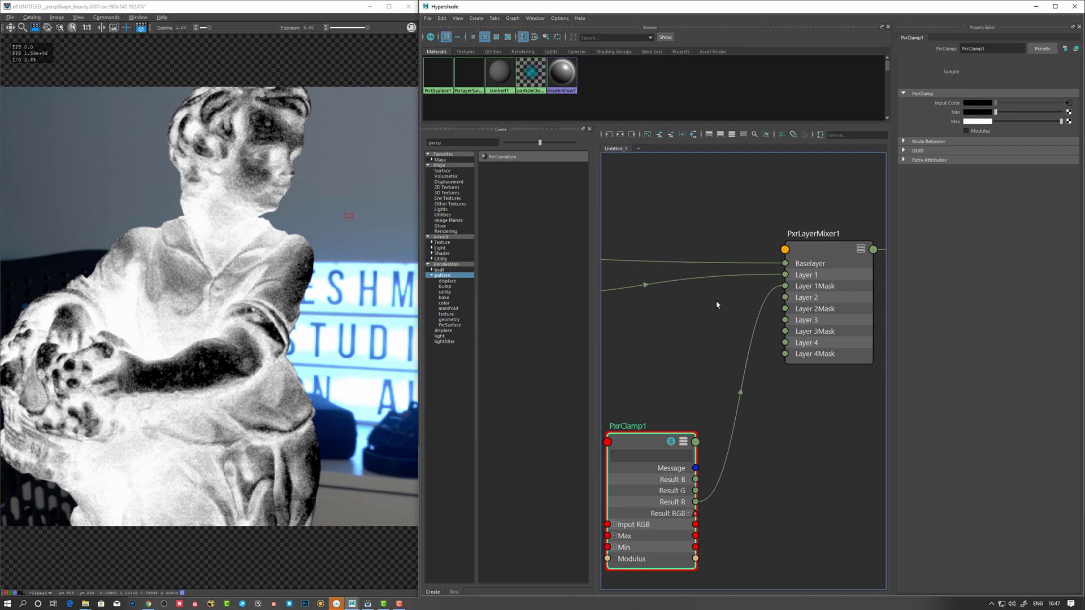
mouse_move(663, 385)
alt+middle_down()
mouse_move(677, 368)
mouse_move(706, 366)
mouse_move(680, 380)
alt+middle_up()
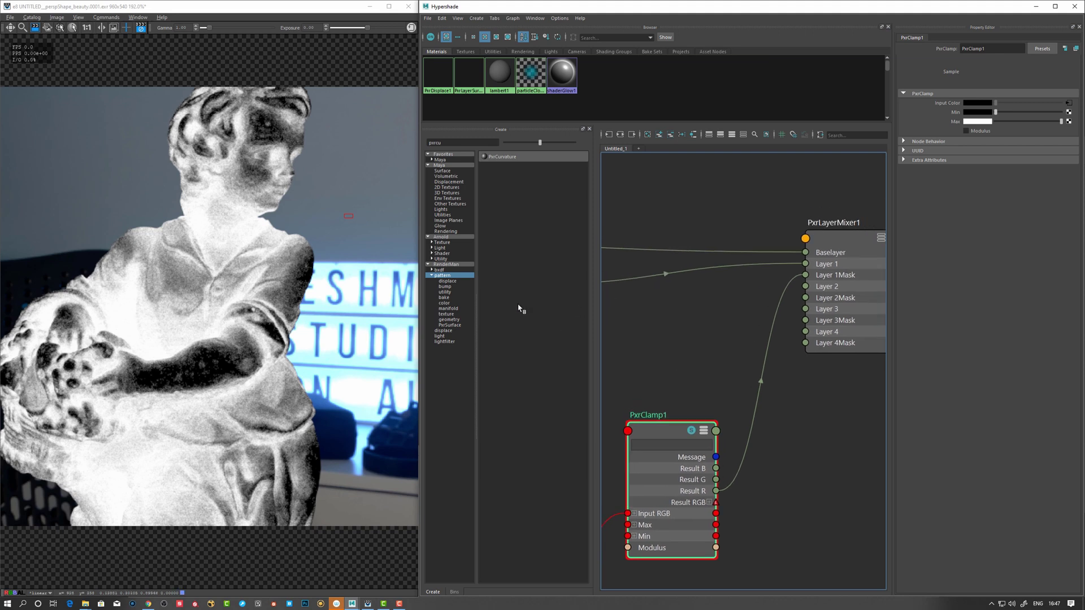
drag(843, 239, 838, 239)
click(691, 431)
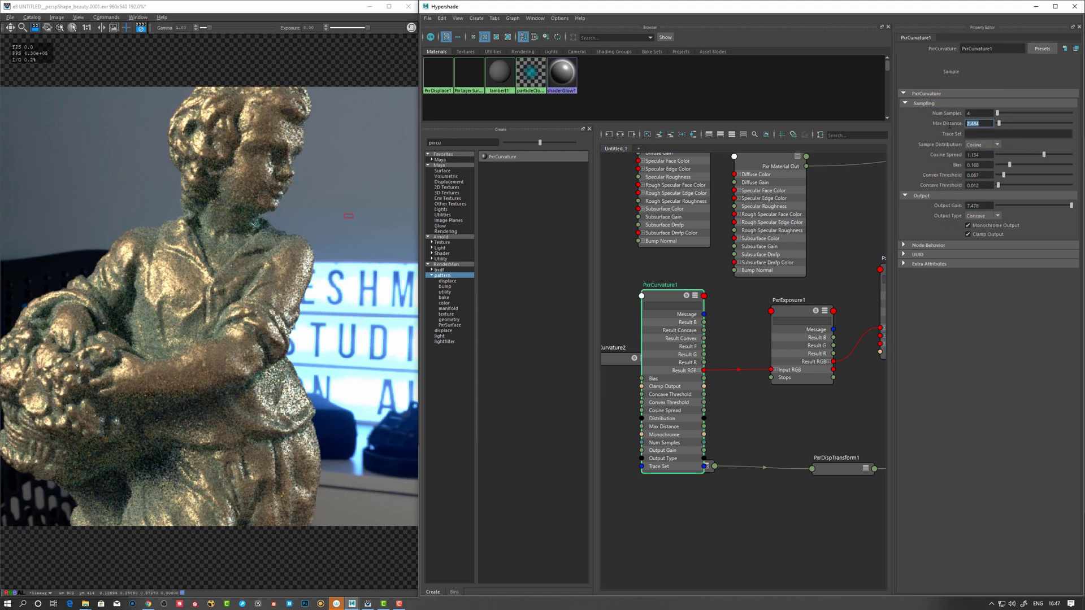
Step: Set PxrCurvature1's Max Distance to 0.4 to change the patina mask on the bronze
text(0.4)
key(Return)
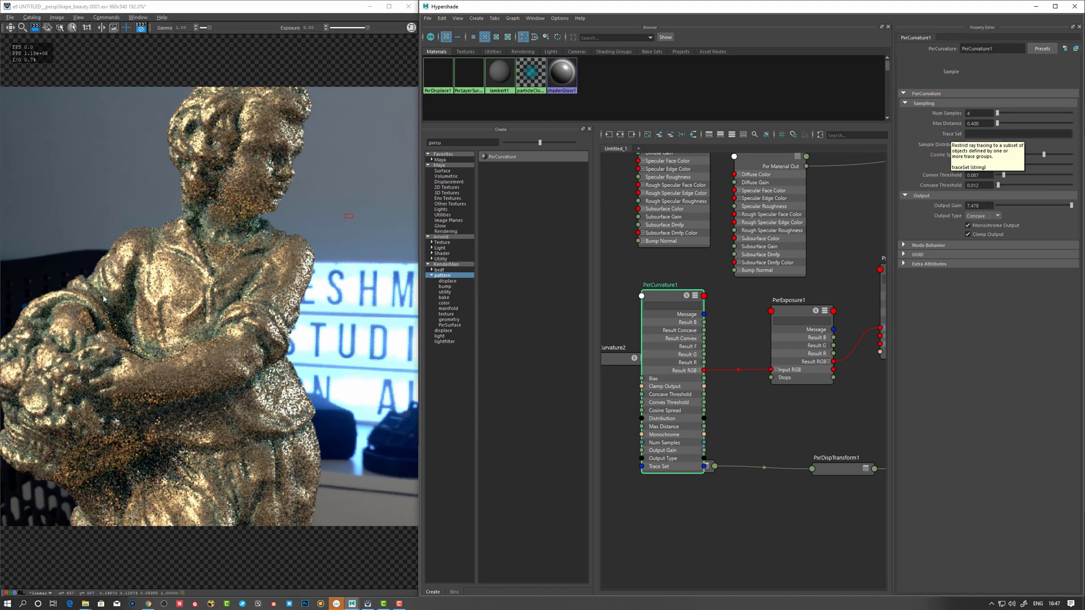
drag(671, 300, 666, 299)
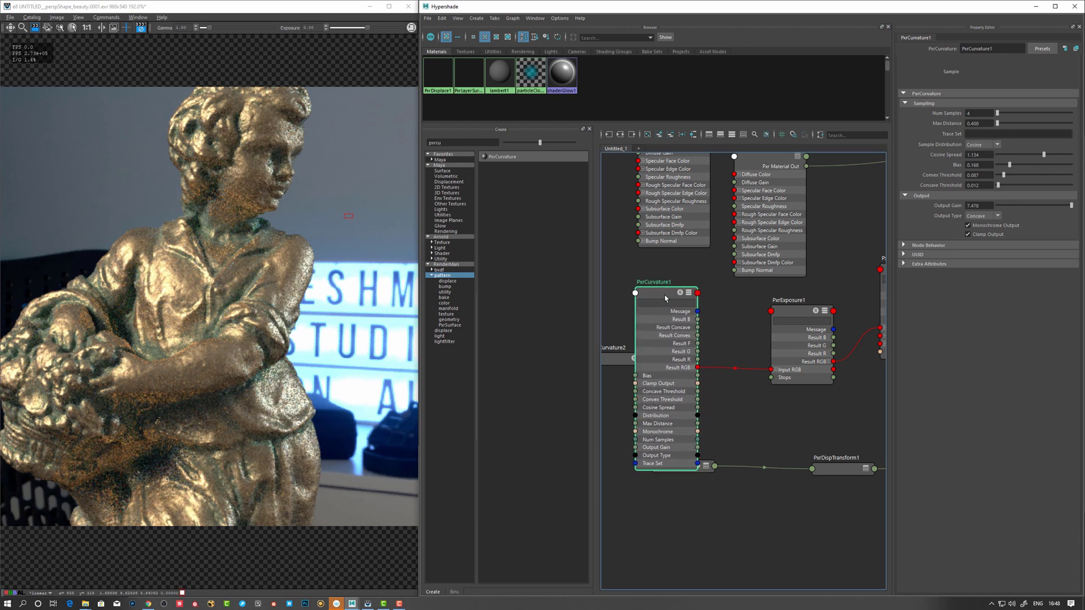
Step: Minimize the Hypershade and orbit the perspective camera around the statue to inspect the patina from other angles
click(275, 388)
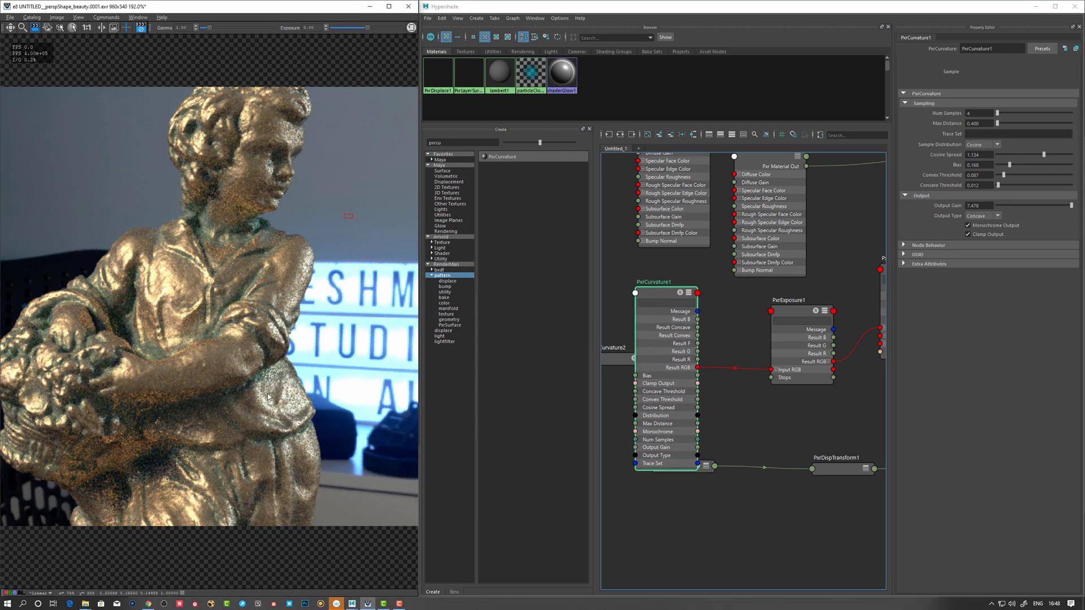
click(642, 7)
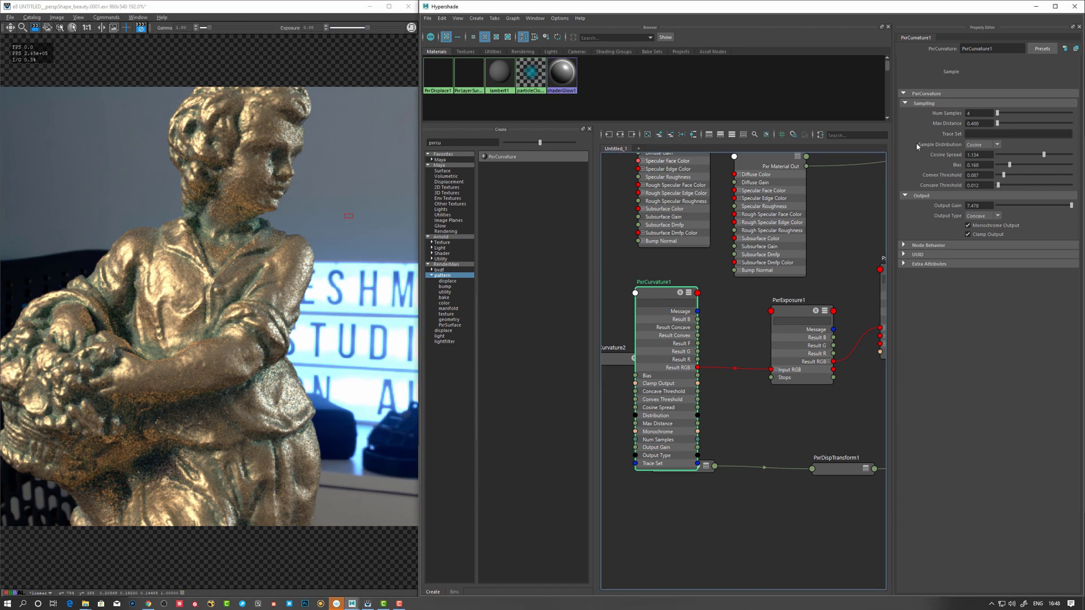
click(1036, 7)
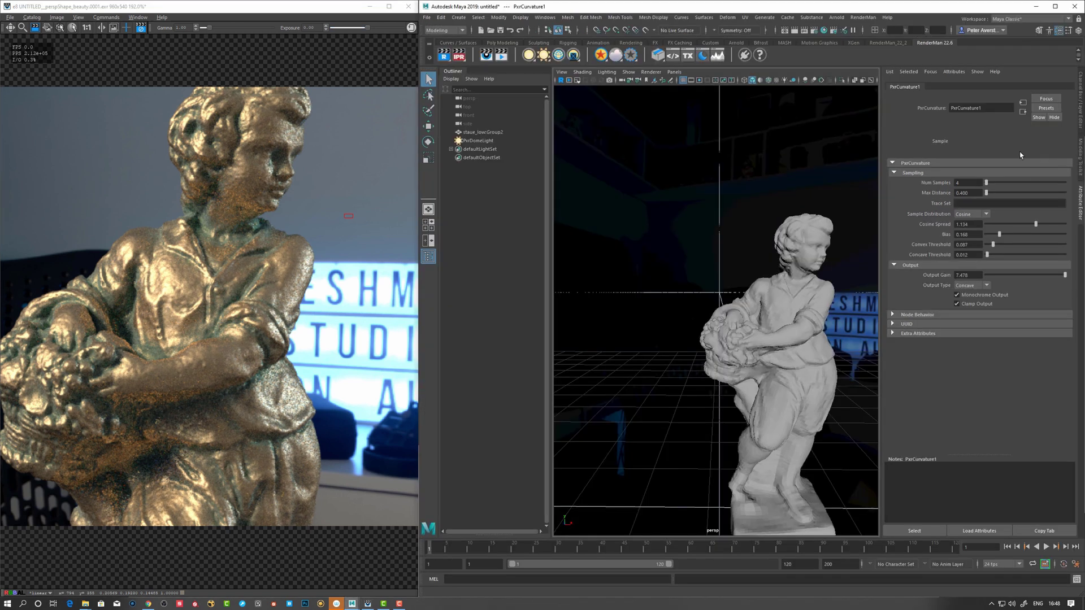
alt+drag(735, 377, 704, 371)
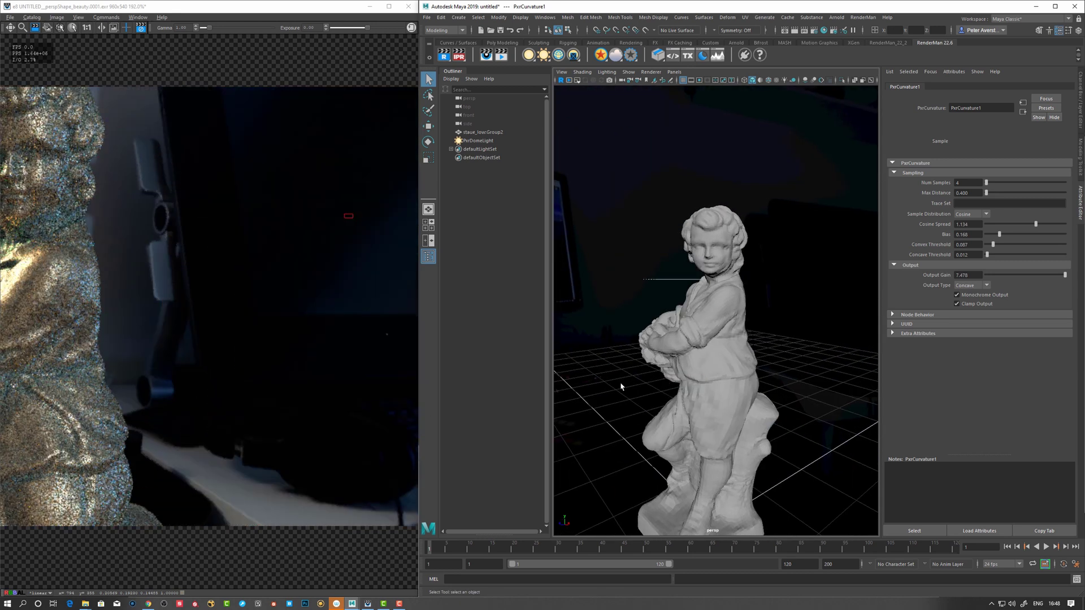
alt+drag(666, 392, 637, 383)
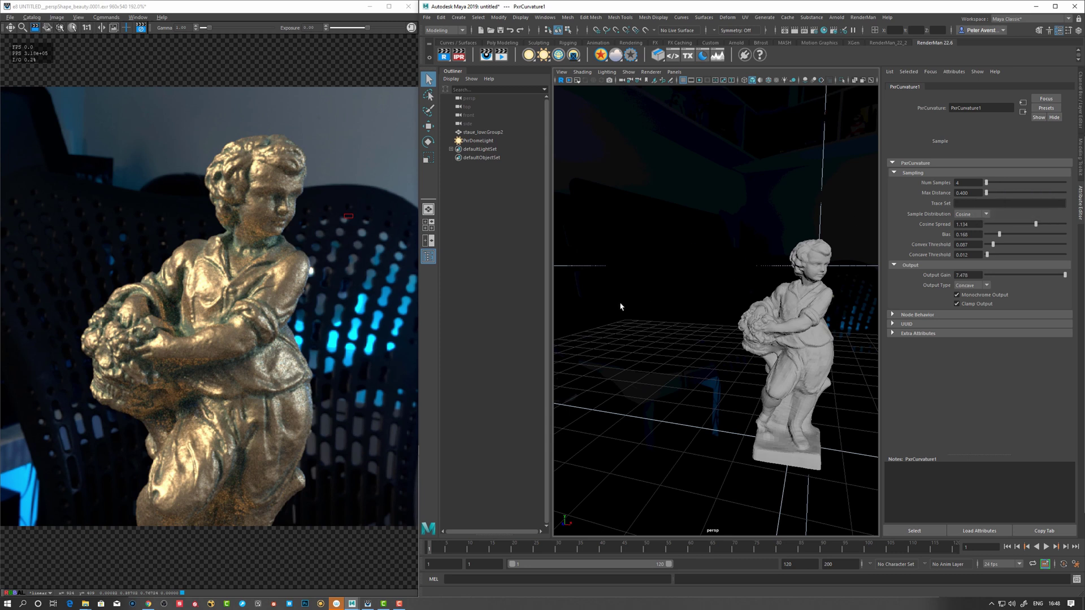
Step: Try toggling PxrCurvature1's Clamp Output and orbit around the statue to examine the patina from several angles
mouse_move(642, 312)
alt+middle_down()
mouse_move(644, 303)
mouse_move(625, 301)
alt+middle_up()
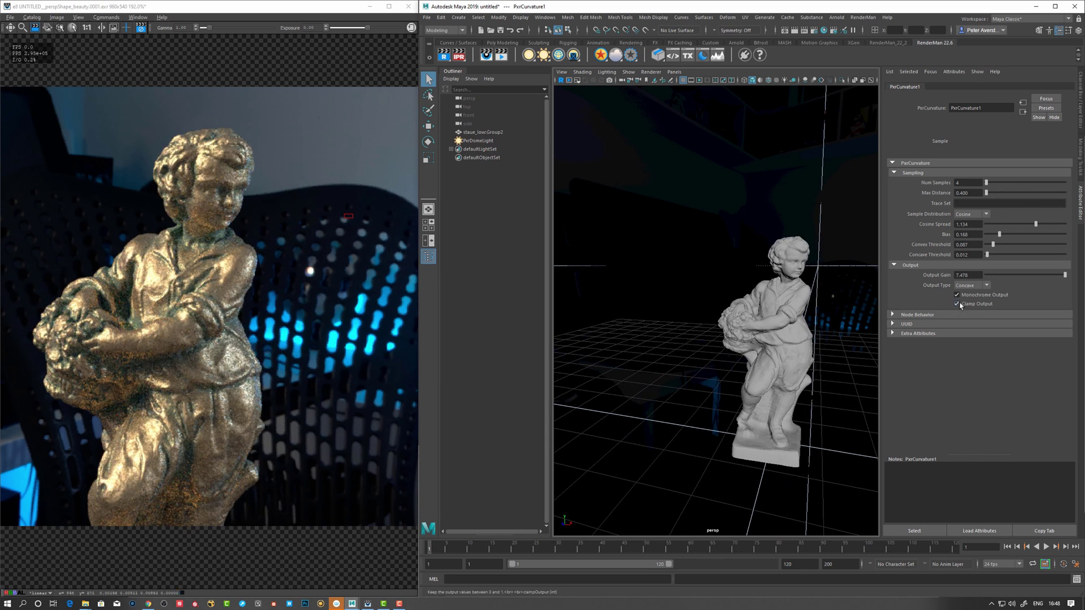
click(957, 305)
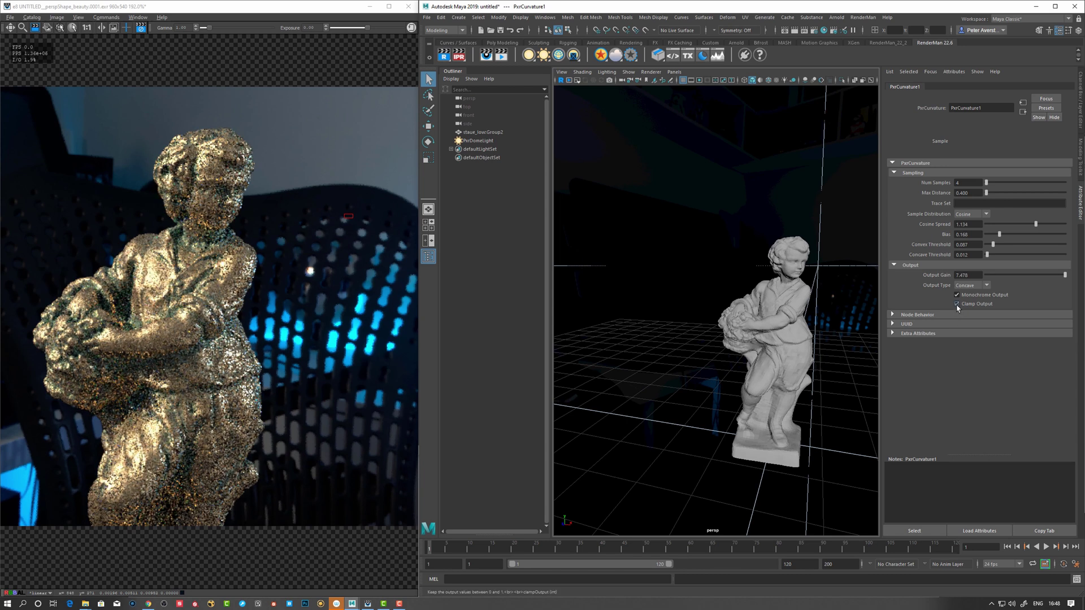
alt+drag(776, 318, 728, 311)
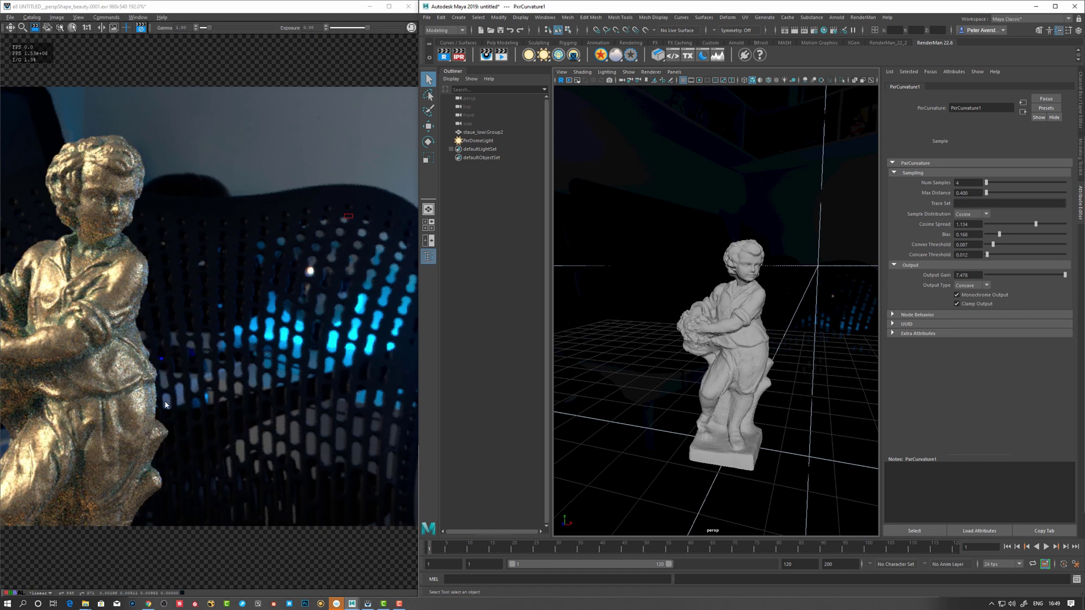
alt+drag(682, 316, 698, 321)
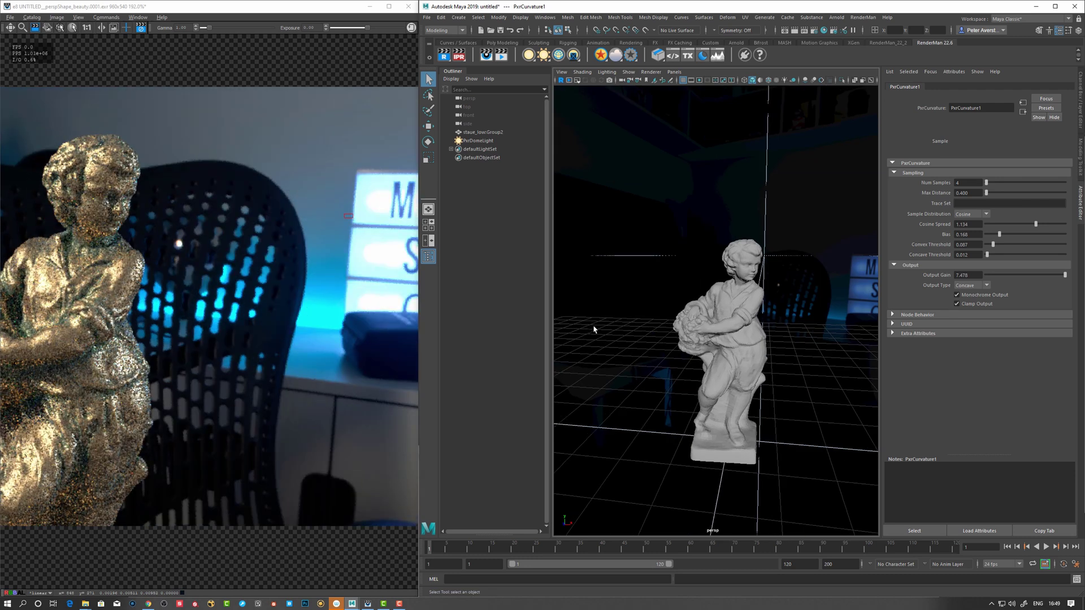
alt+drag(627, 351, 645, 351)
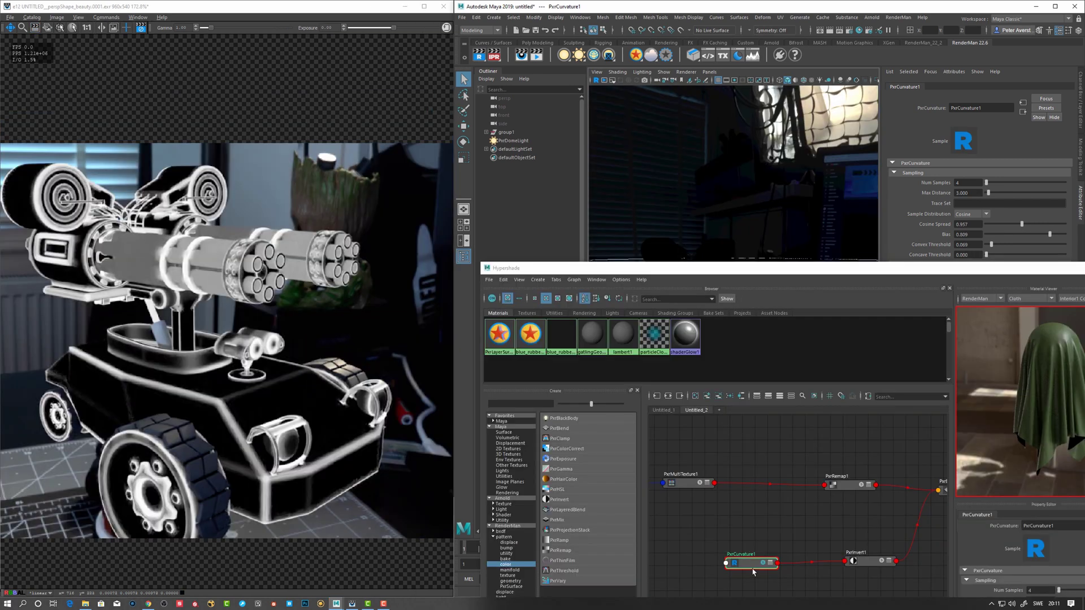
Step: In the armed vehicle scene, solo the PxrInvert1 output to inspect the inverted curvature mask
drag(766, 566, 764, 564)
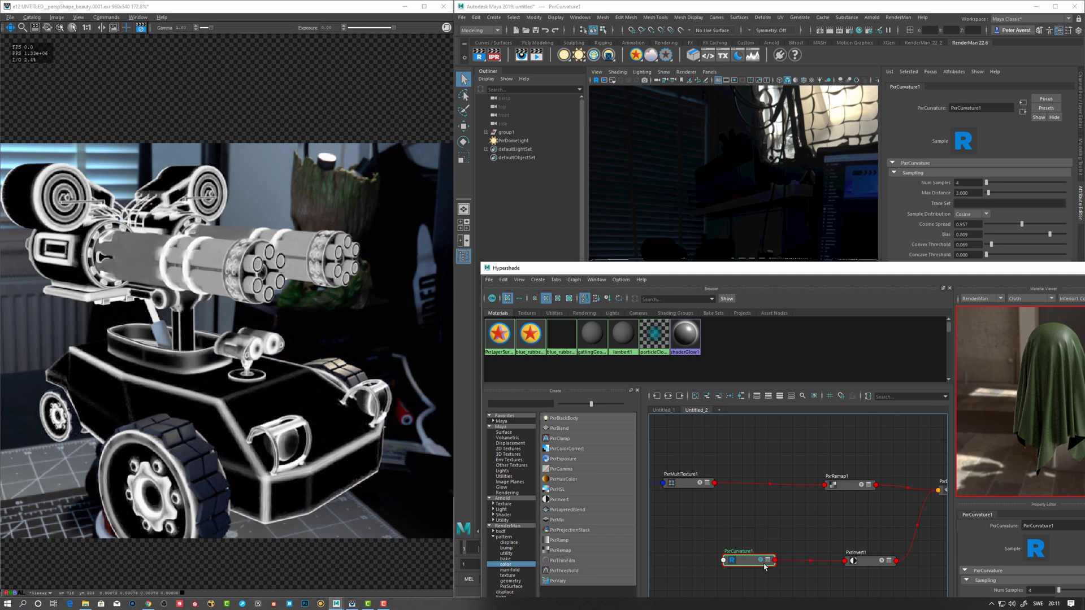
click(884, 561)
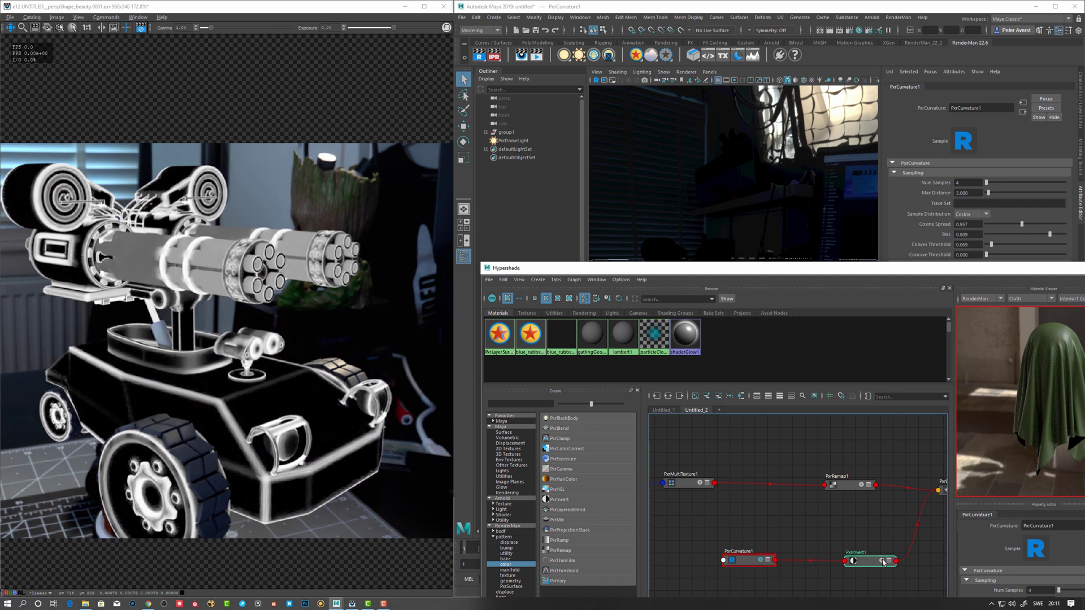
click(884, 562)
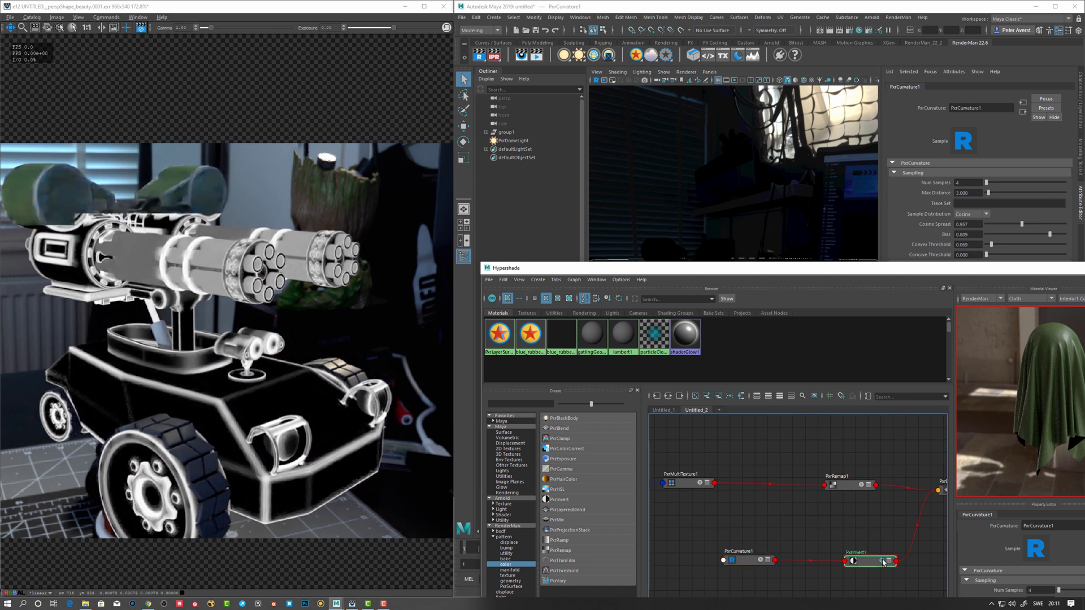
alt+middle_drag(868, 511, 883, 500)
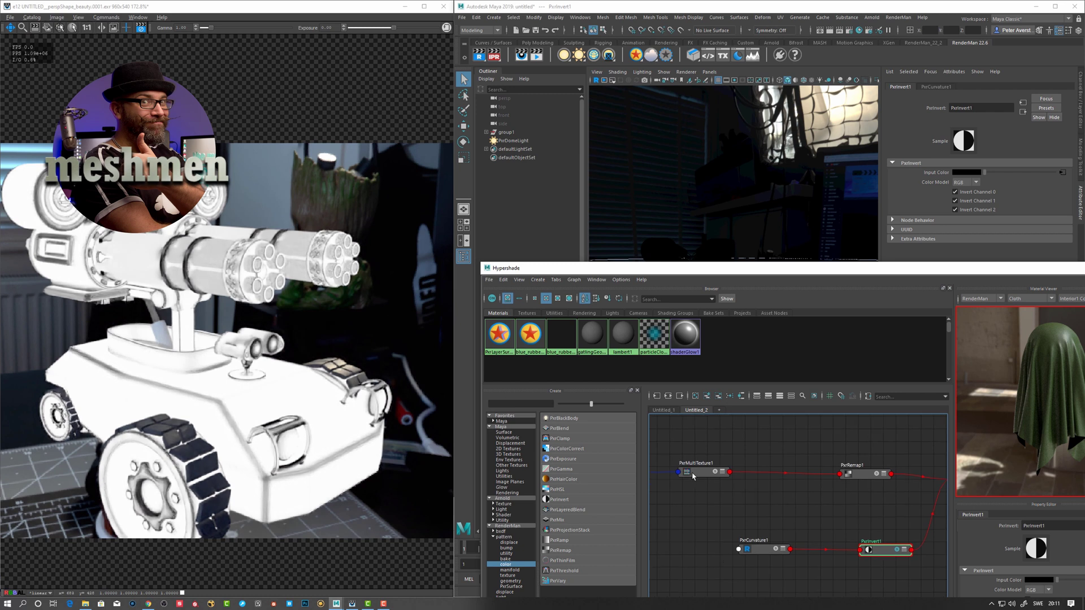
Step: Solo the PxrMultiTexture1 output and then the PxrRemap1 output to compare the texture before and after remapping
alt+middle_drag(694, 476, 749, 484)
click(771, 482)
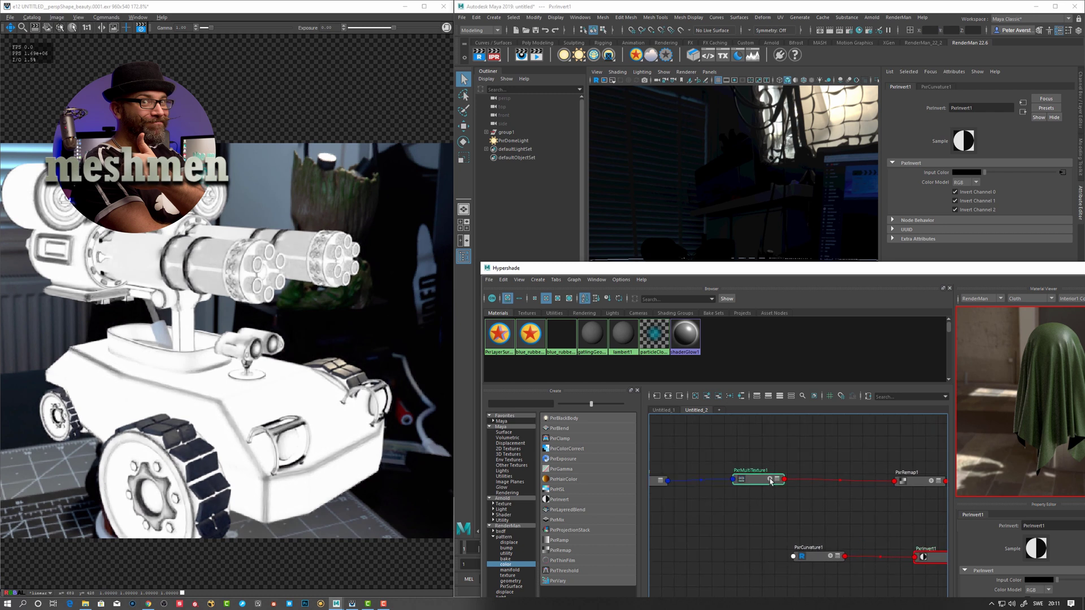
click(771, 482)
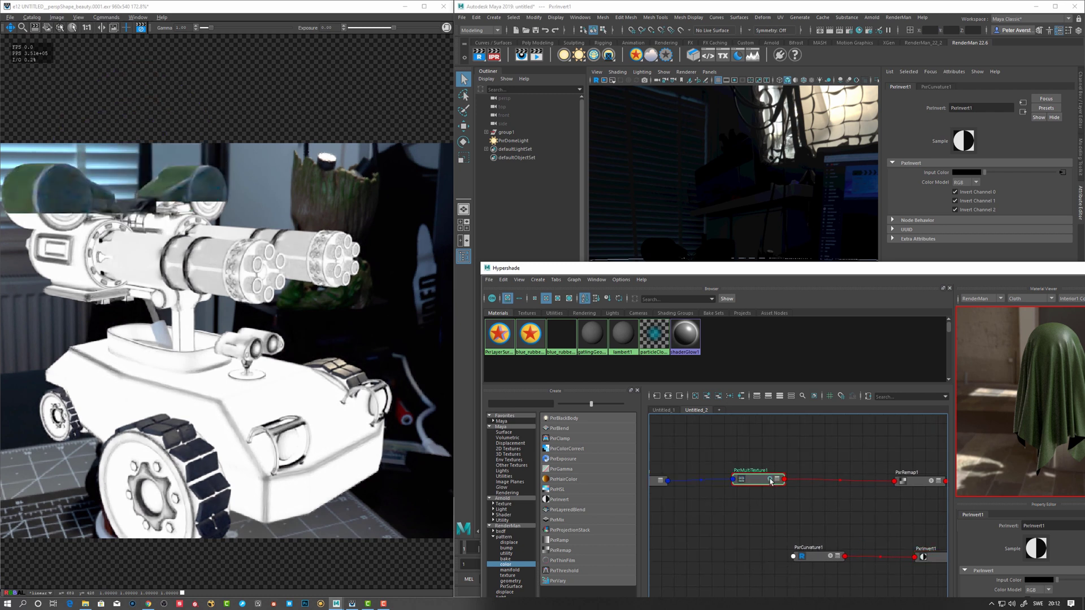
alt+middle_drag(764, 502, 709, 507)
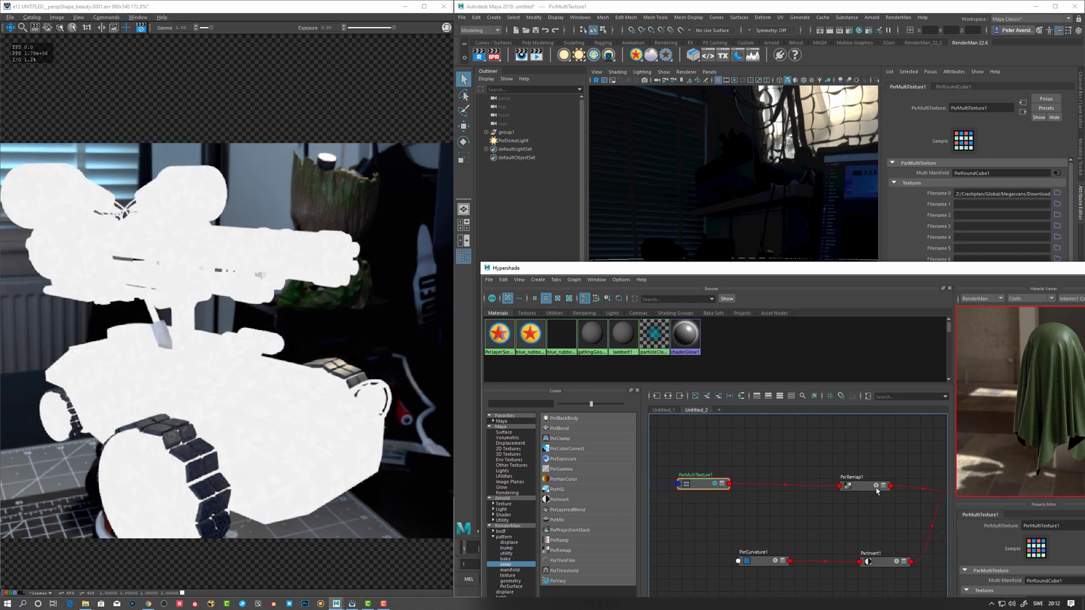
click(877, 489)
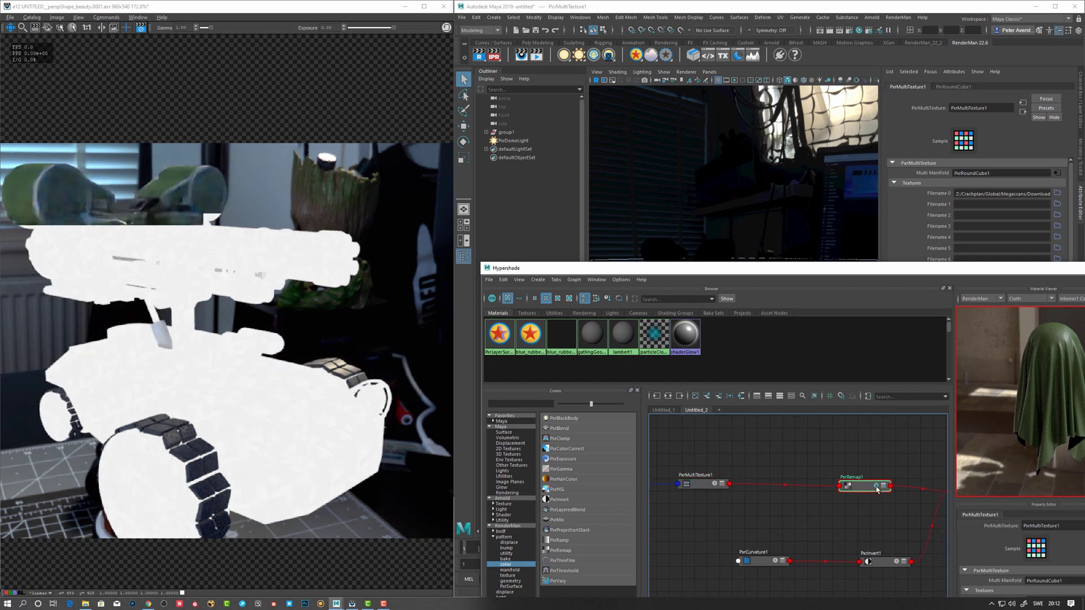
Step: Set PxrRoundCube1's Frequency to 0.1 to change the scale of the vehicle's texture pattern
alt+middle_drag(772, 513, 775, 511)
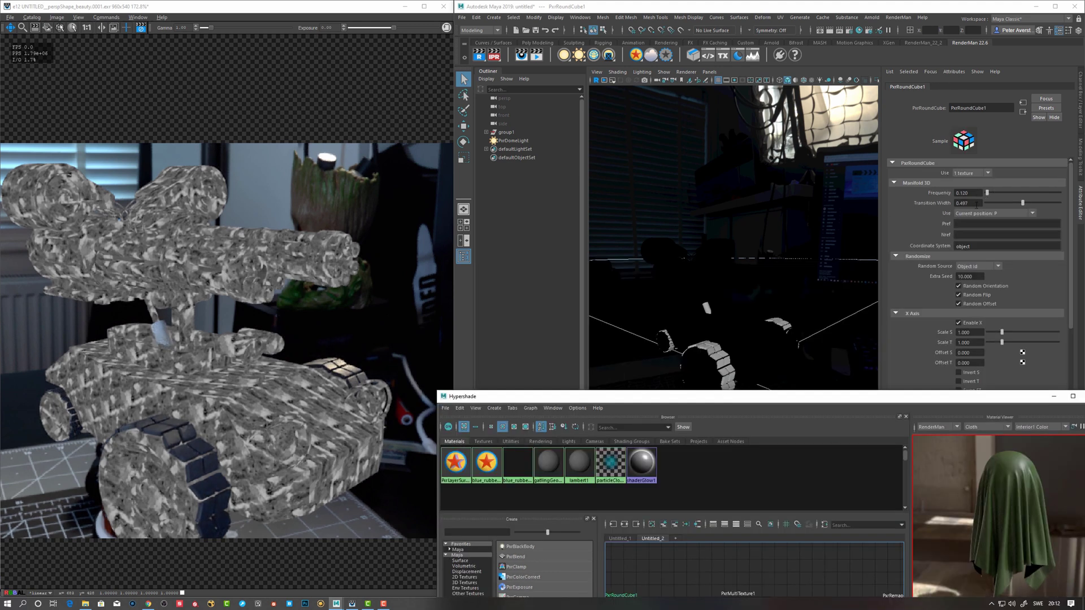
double_click(973, 194)
text(1)
key(Return)
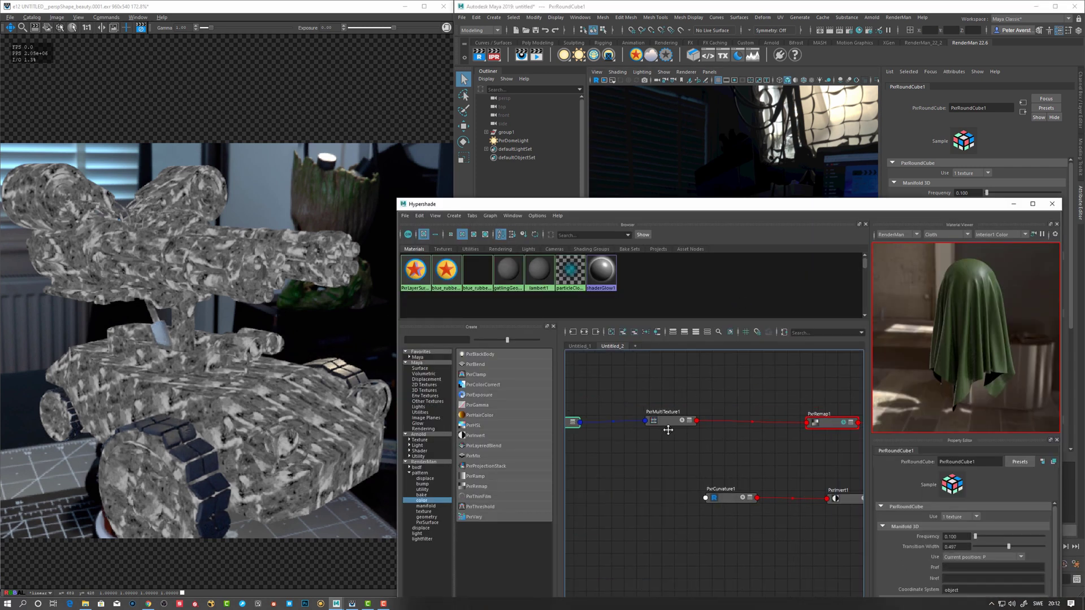
Step: Follow the soloed PxrBlend1 mask to PxrLayerMixer1 and examine the mixer's layer inputs and the rendered mask
drag(667, 420, 714, 422)
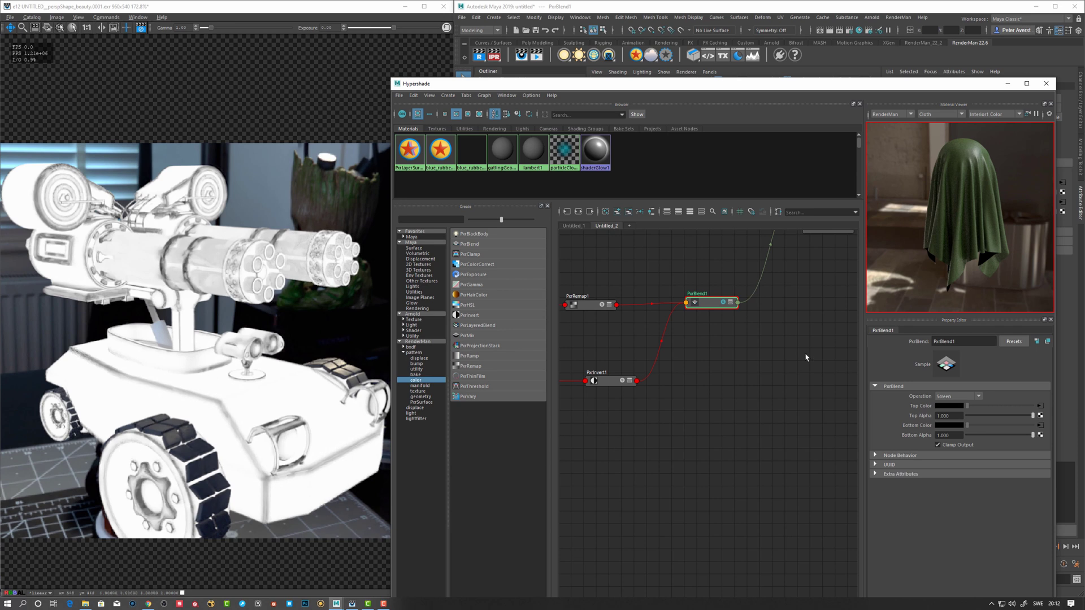
middle_drag(746, 362, 728, 510)
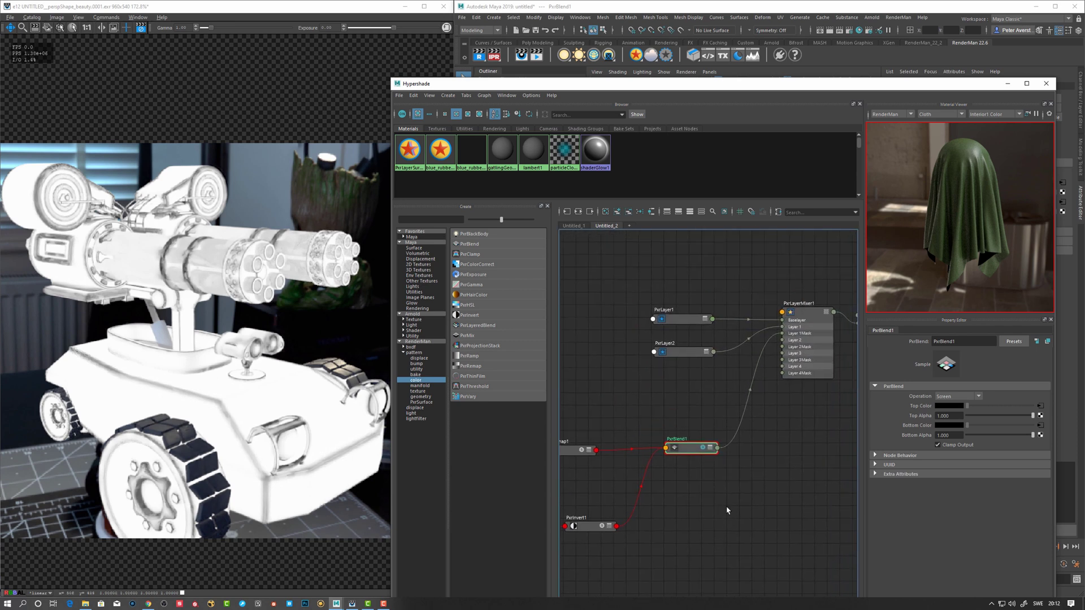
click(811, 314)
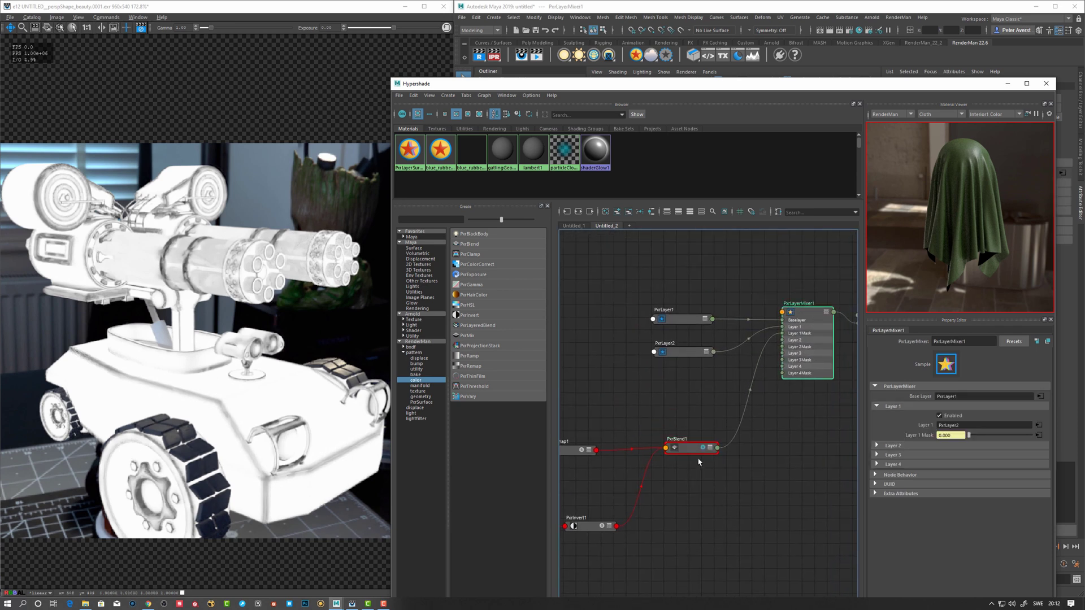
click(239, 418)
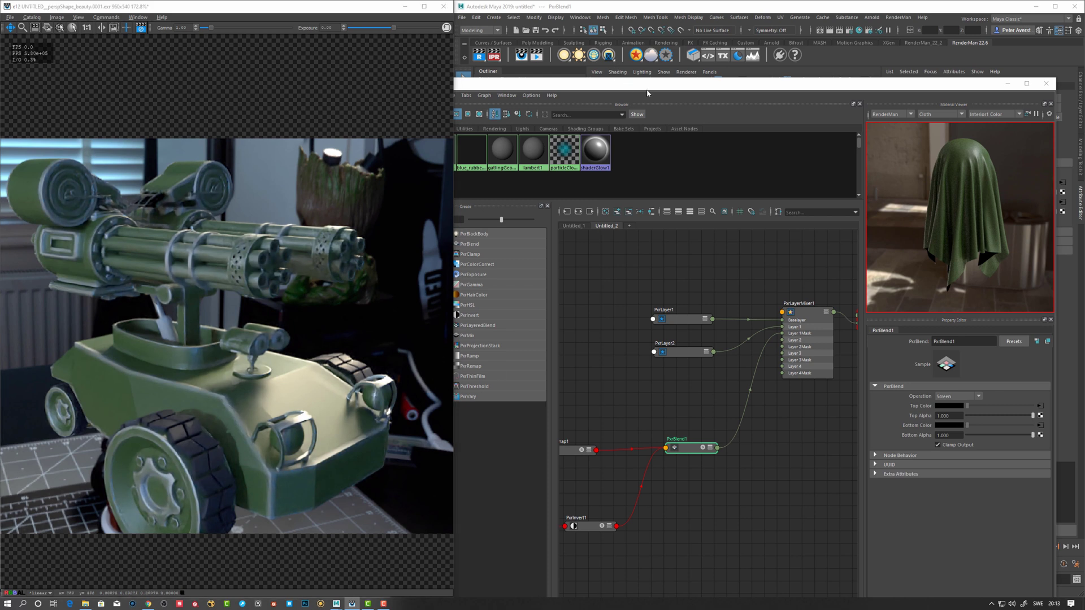
Step: Move the Hypershade clear of the viewport and orbit around the vehicle to inspect the edge wear from other angles
drag(617, 85, 721, 291)
alt+drag(761, 235, 679, 227)
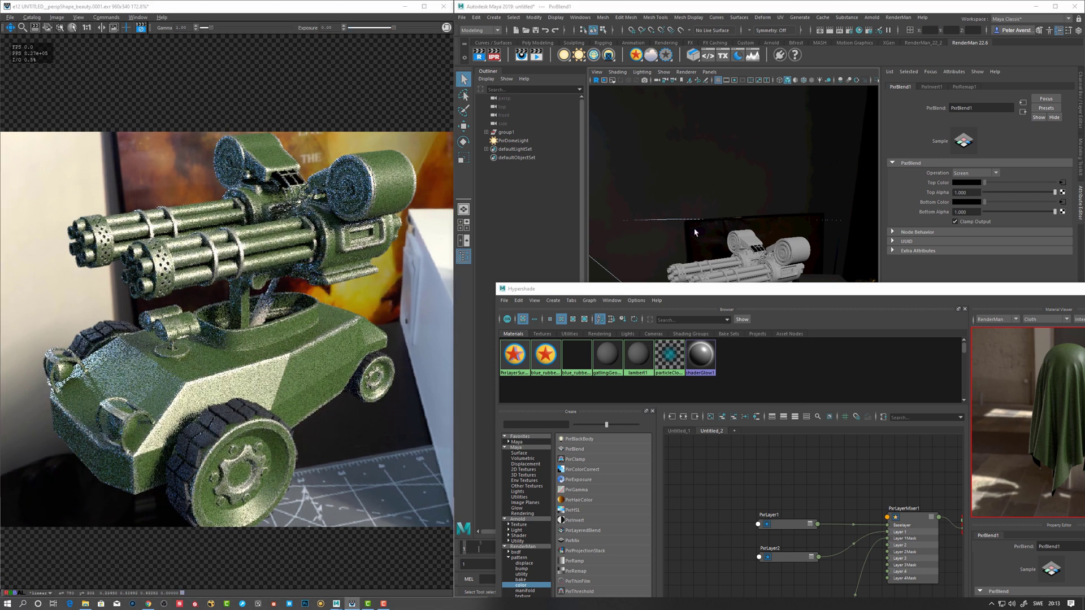
alt+drag(696, 233, 737, 235)
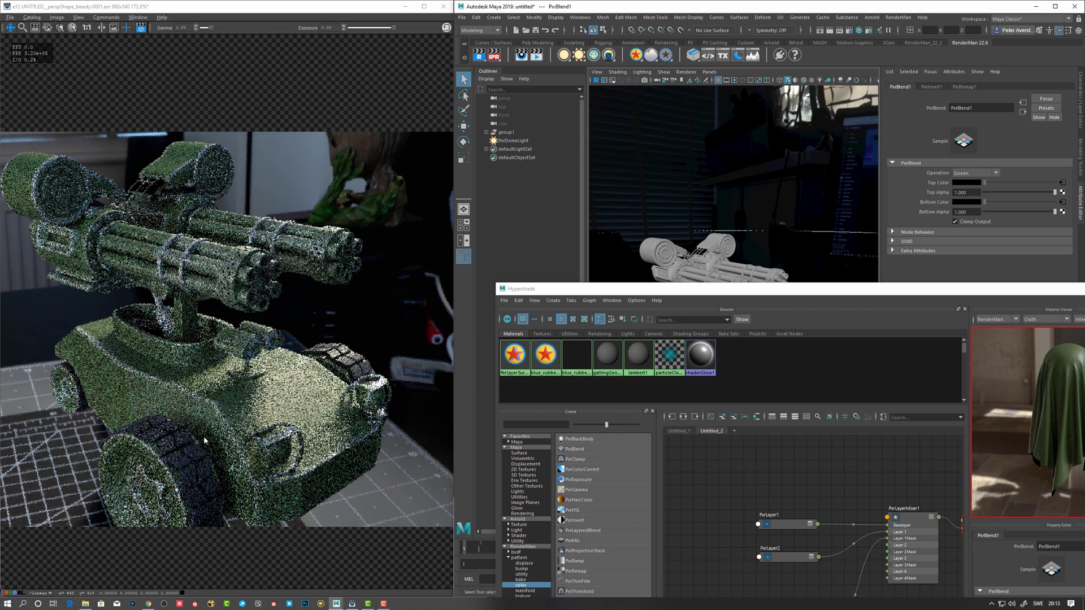
alt+drag(743, 249, 740, 240)
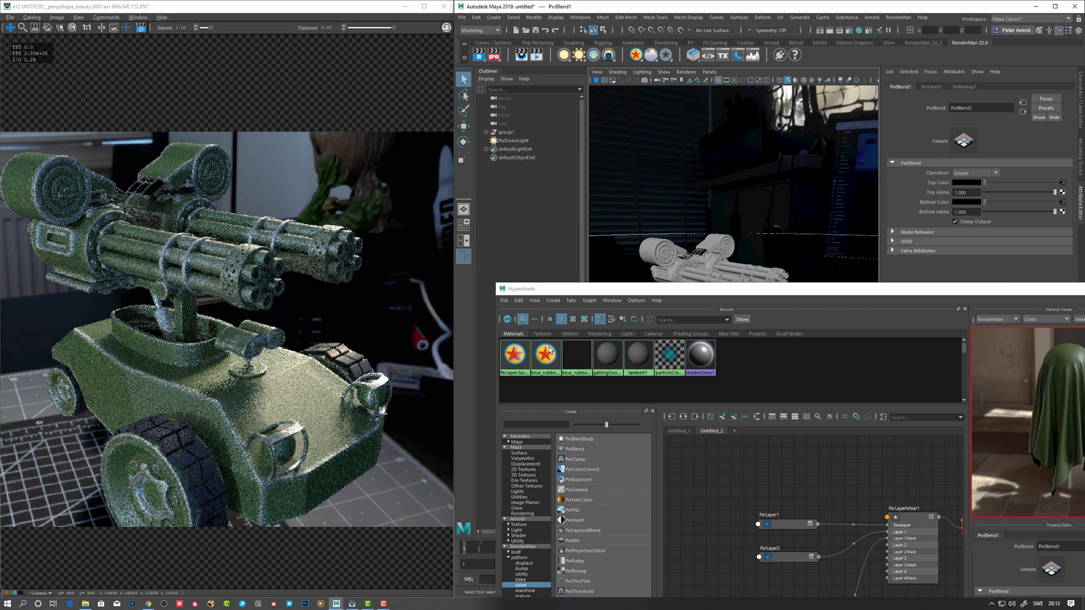
Step: Select the PxrCurvature1 node and reposition the Hypershade to expose its sampling and output attributes
drag(648, 291, 647, 347)
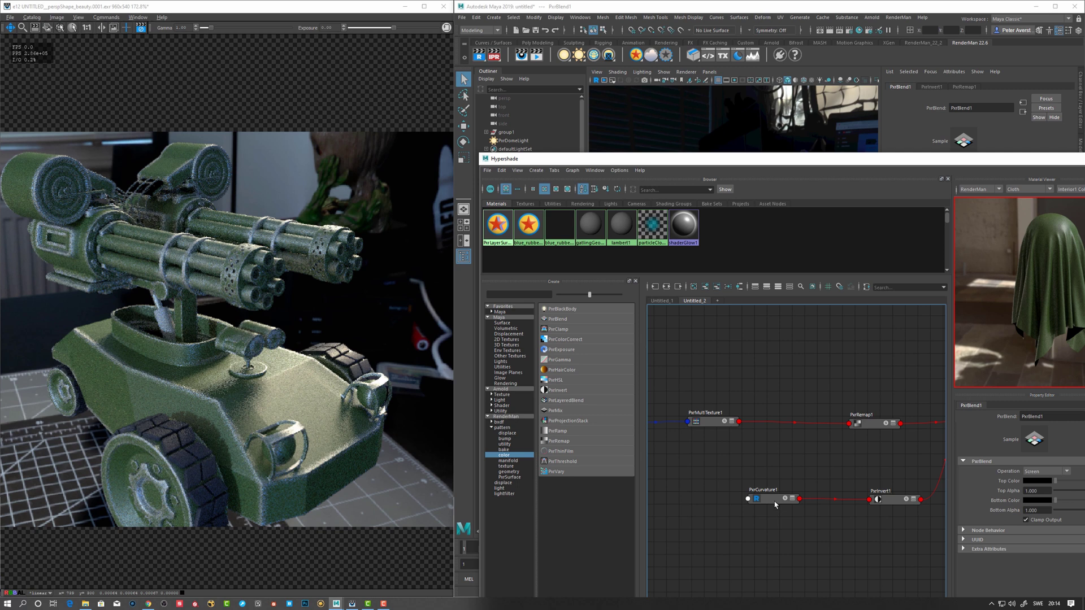
drag(775, 505, 763, 506)
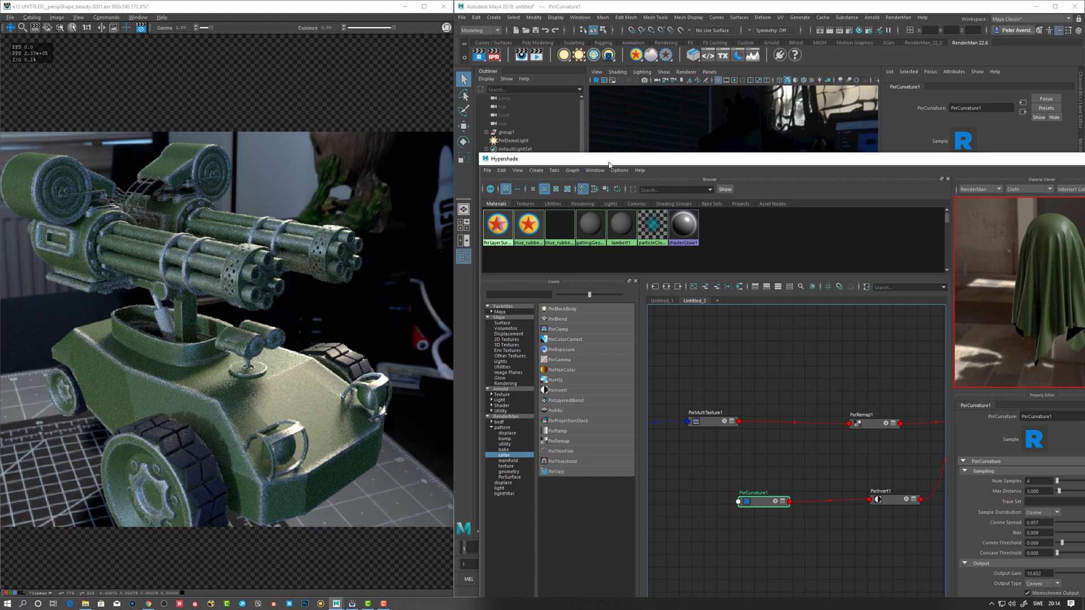
drag(610, 162, 618, 304)
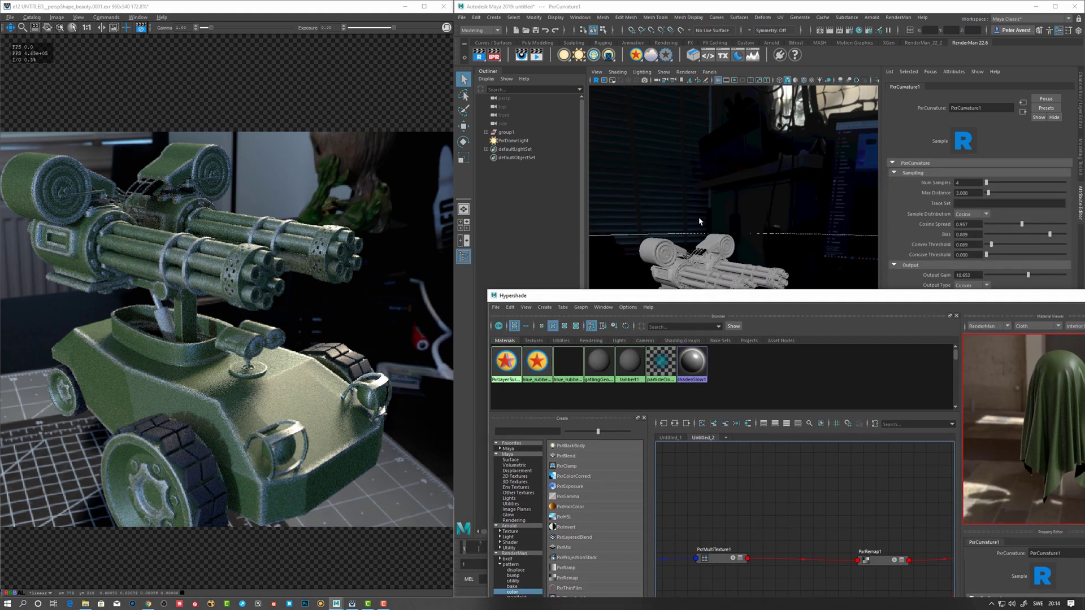